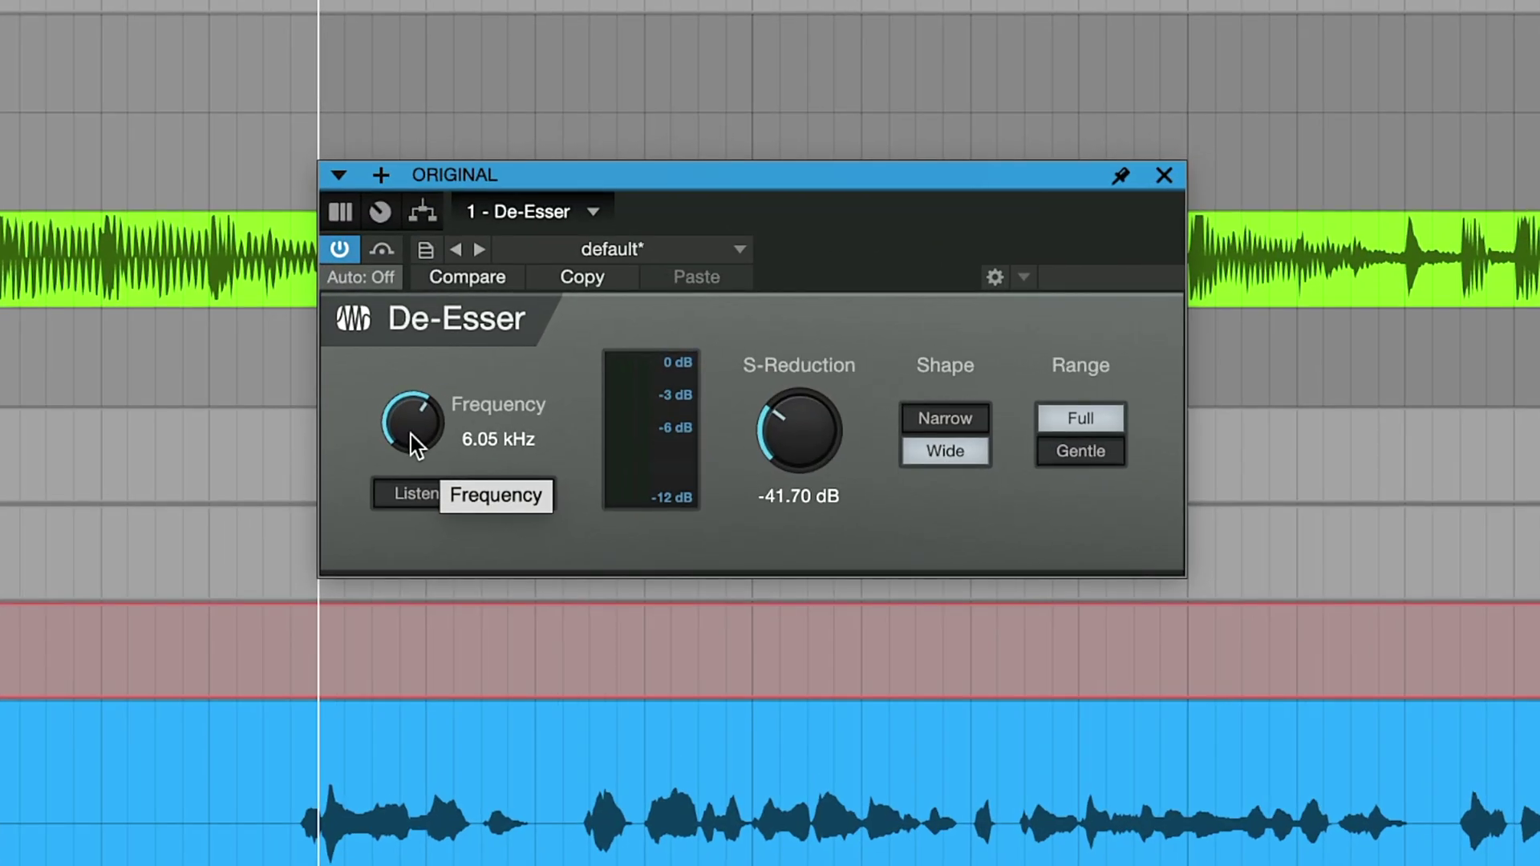
Set the De-Esser to 3.50 kHz with -36.90 dB S-Reduction, Wide shape and Gentle range
left_click_drag(360, 475, 359, 479)
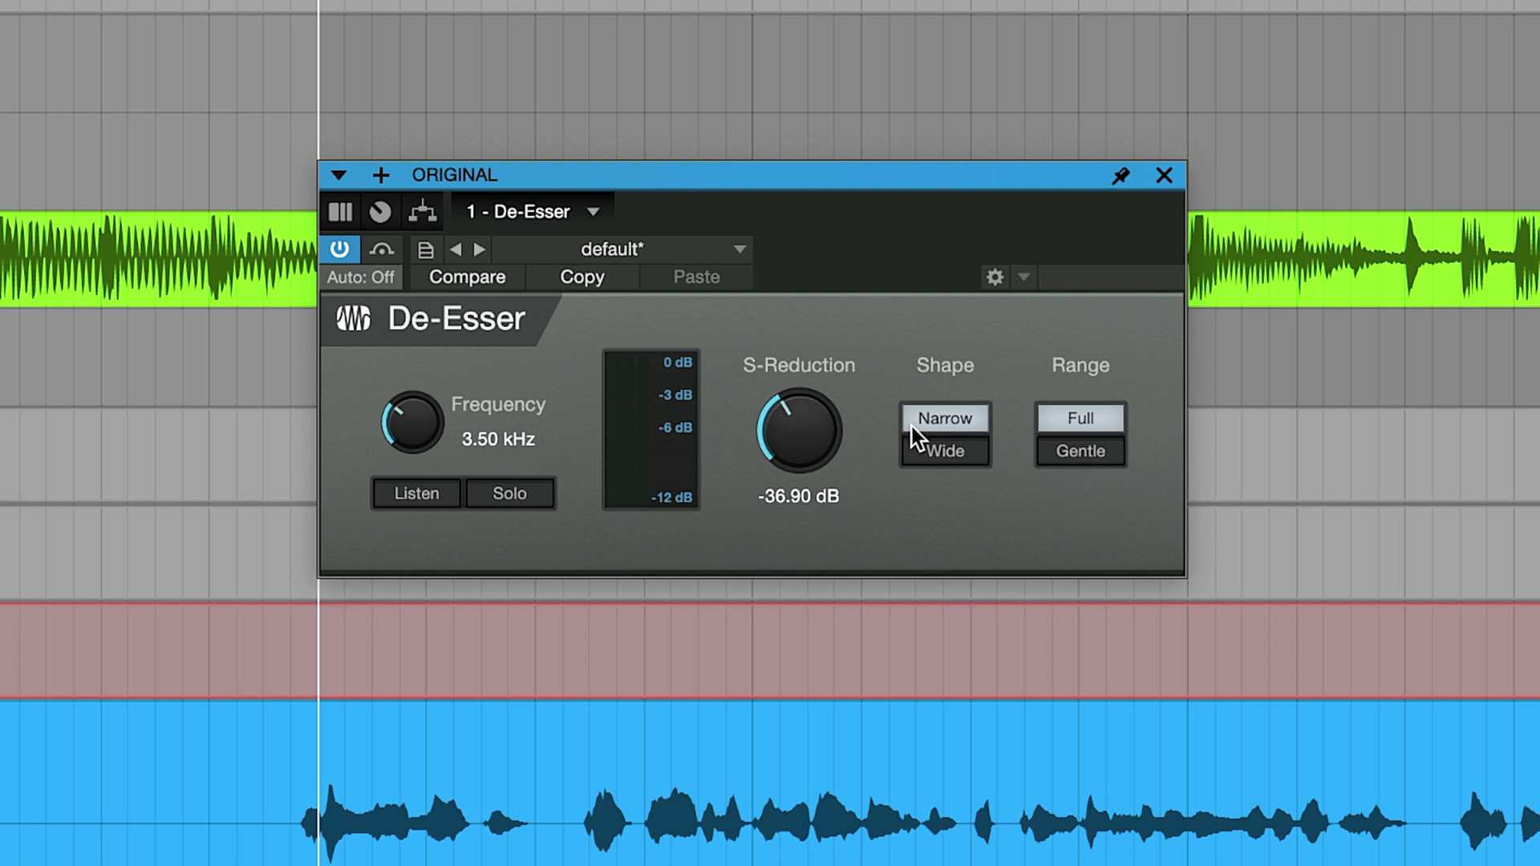
left_click(946, 451)
left_click(946, 451)
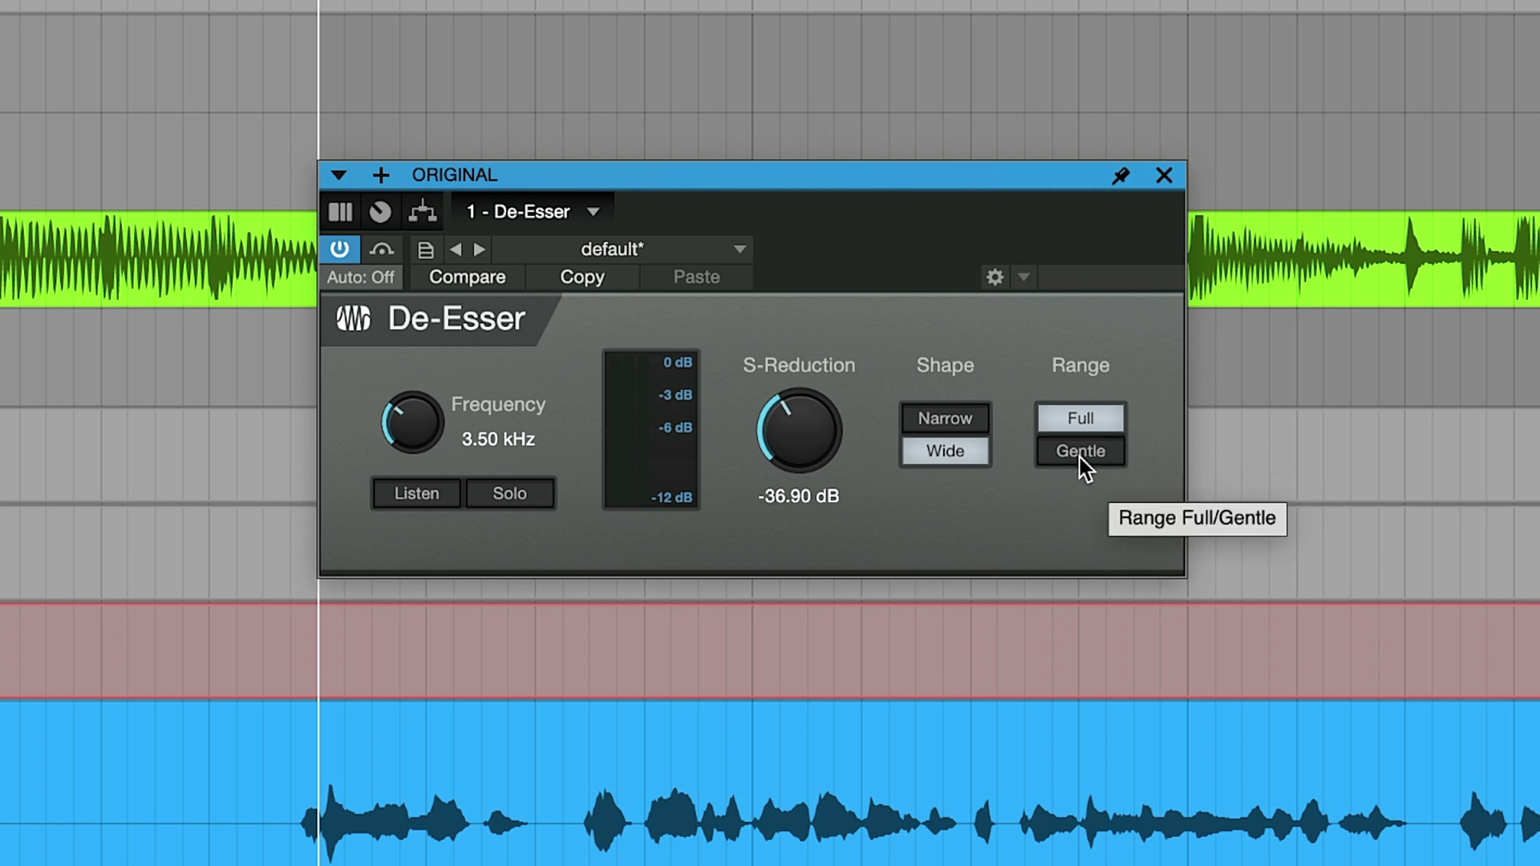
left_click(1080, 459)
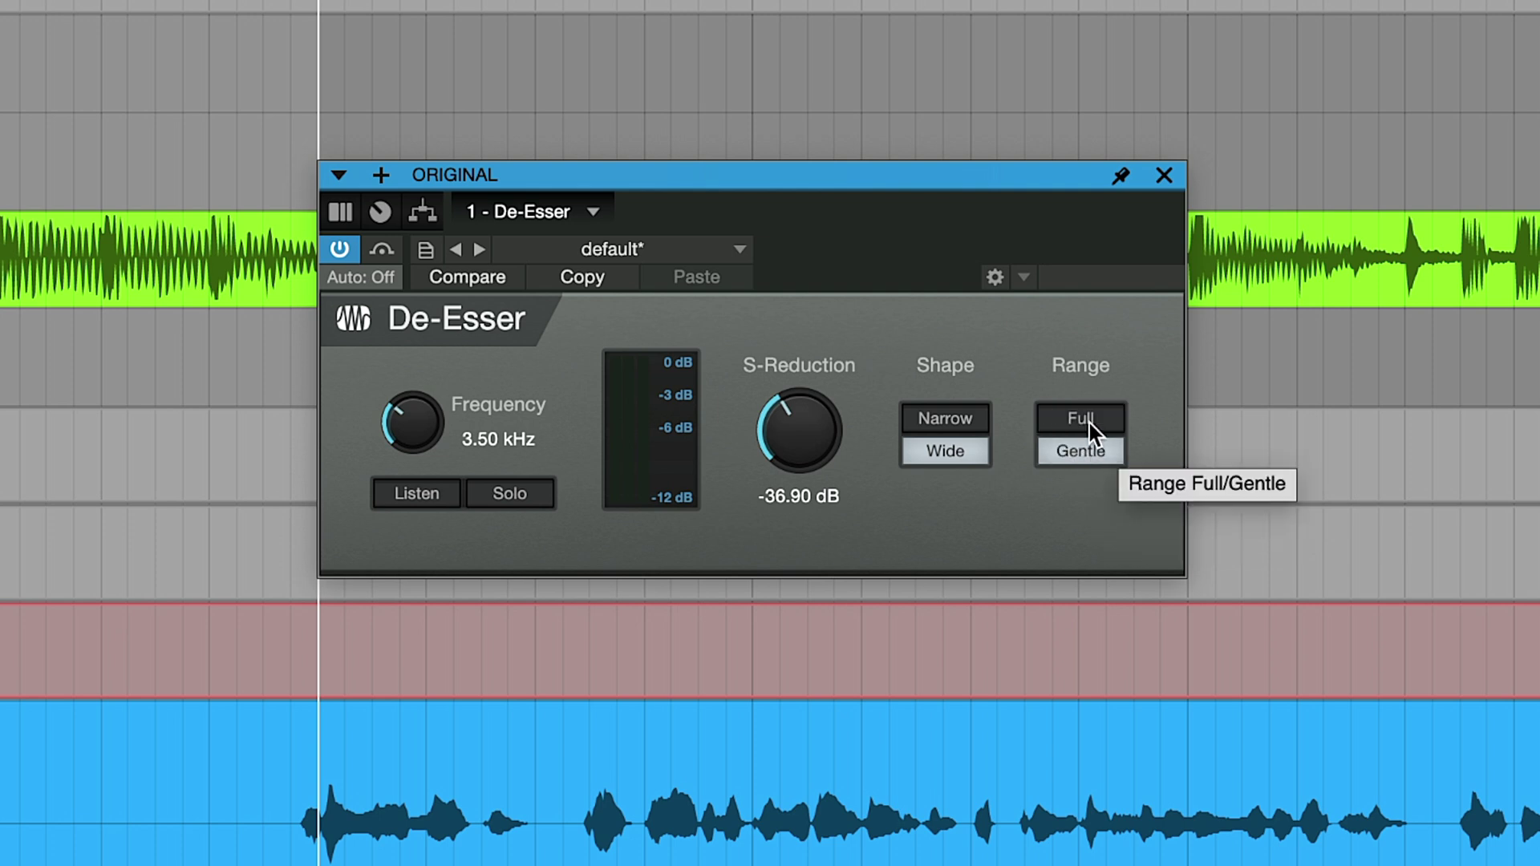
left_click(1090, 422)
left_click(1083, 451)
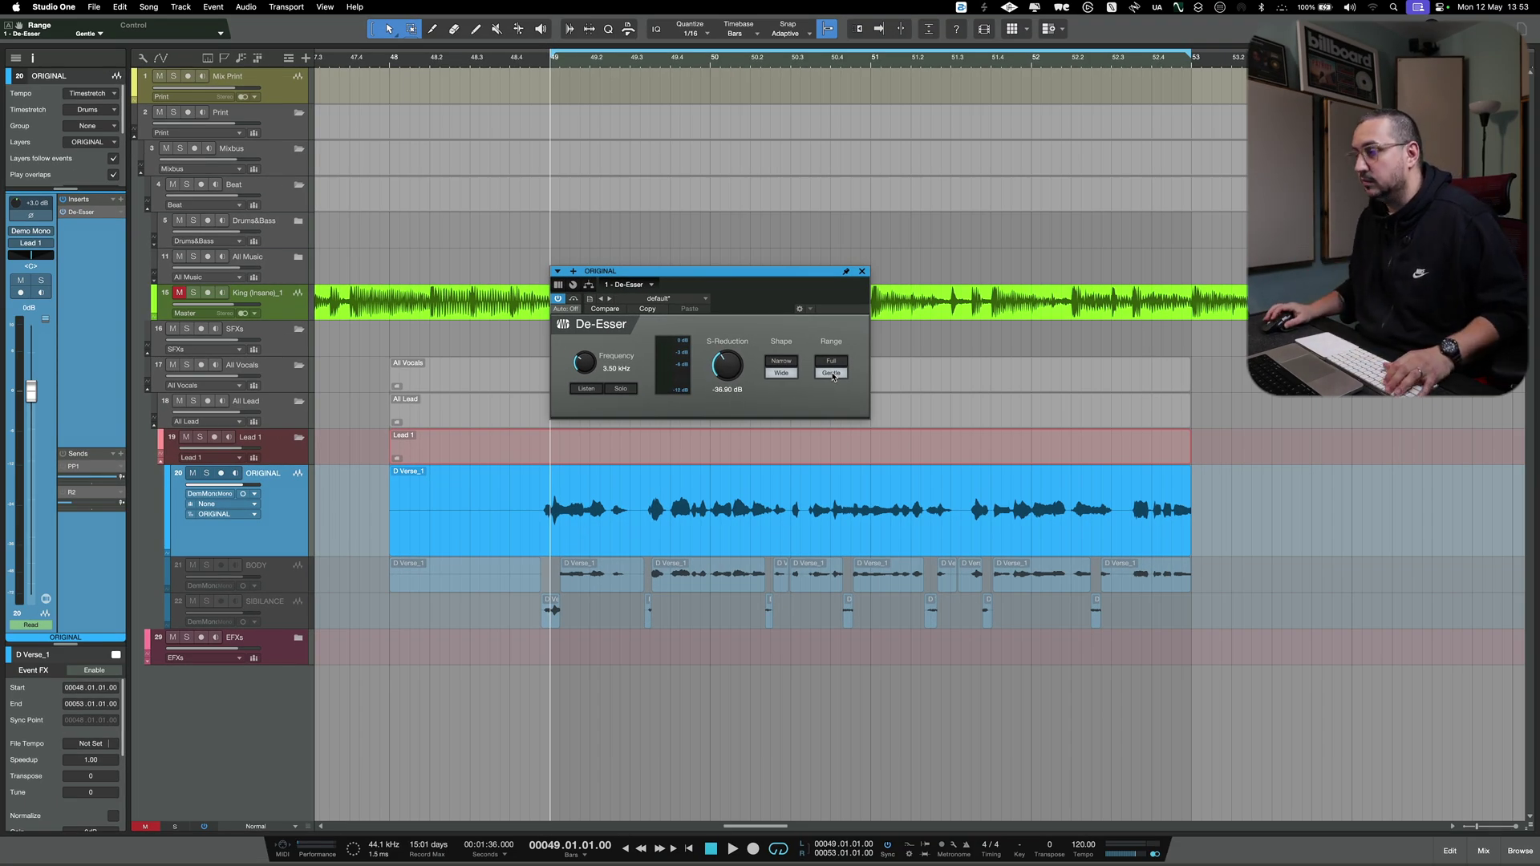
While the vocal plays, set the De-Esser to 2.00 kHz, Wide shape and Full range, and vary its S-Reduction
key("space")
left_click_drag(584, 363, 585, 351)
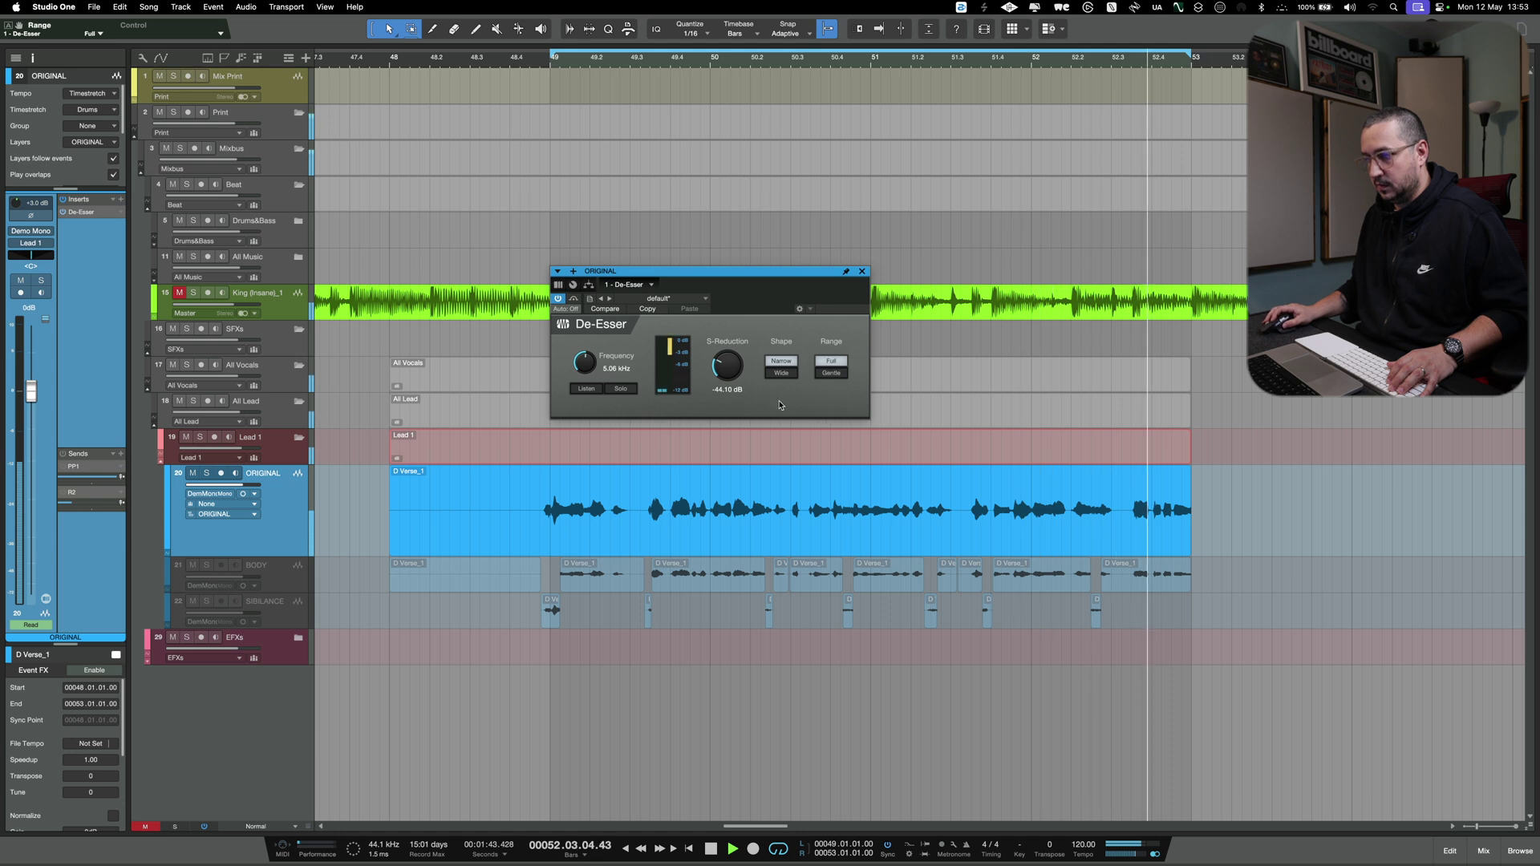
left_click_drag(738, 373, 729, 425)
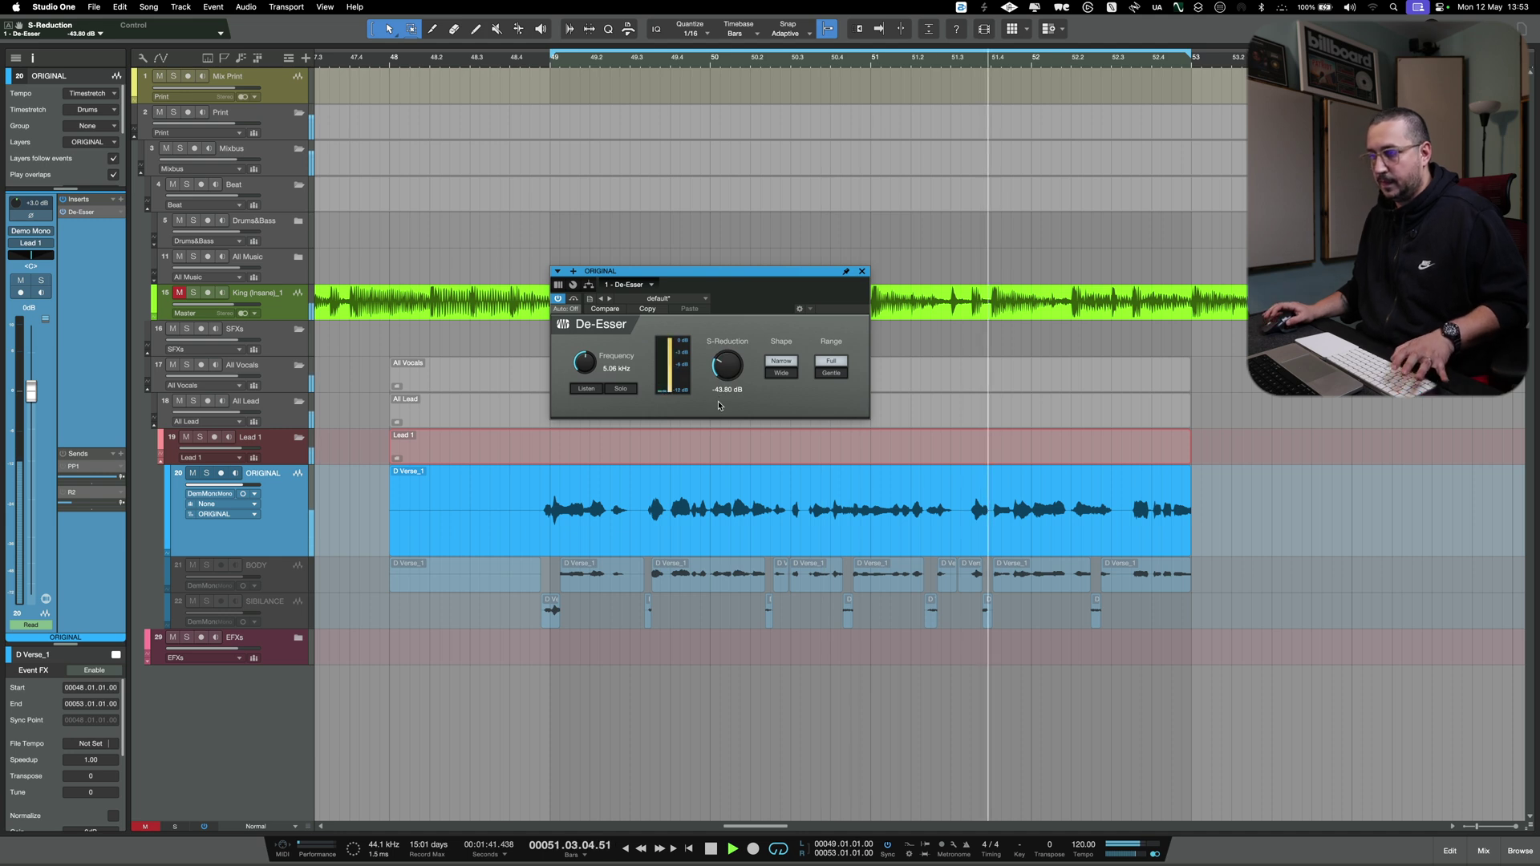
left_click_drag(584, 363, 616, 472)
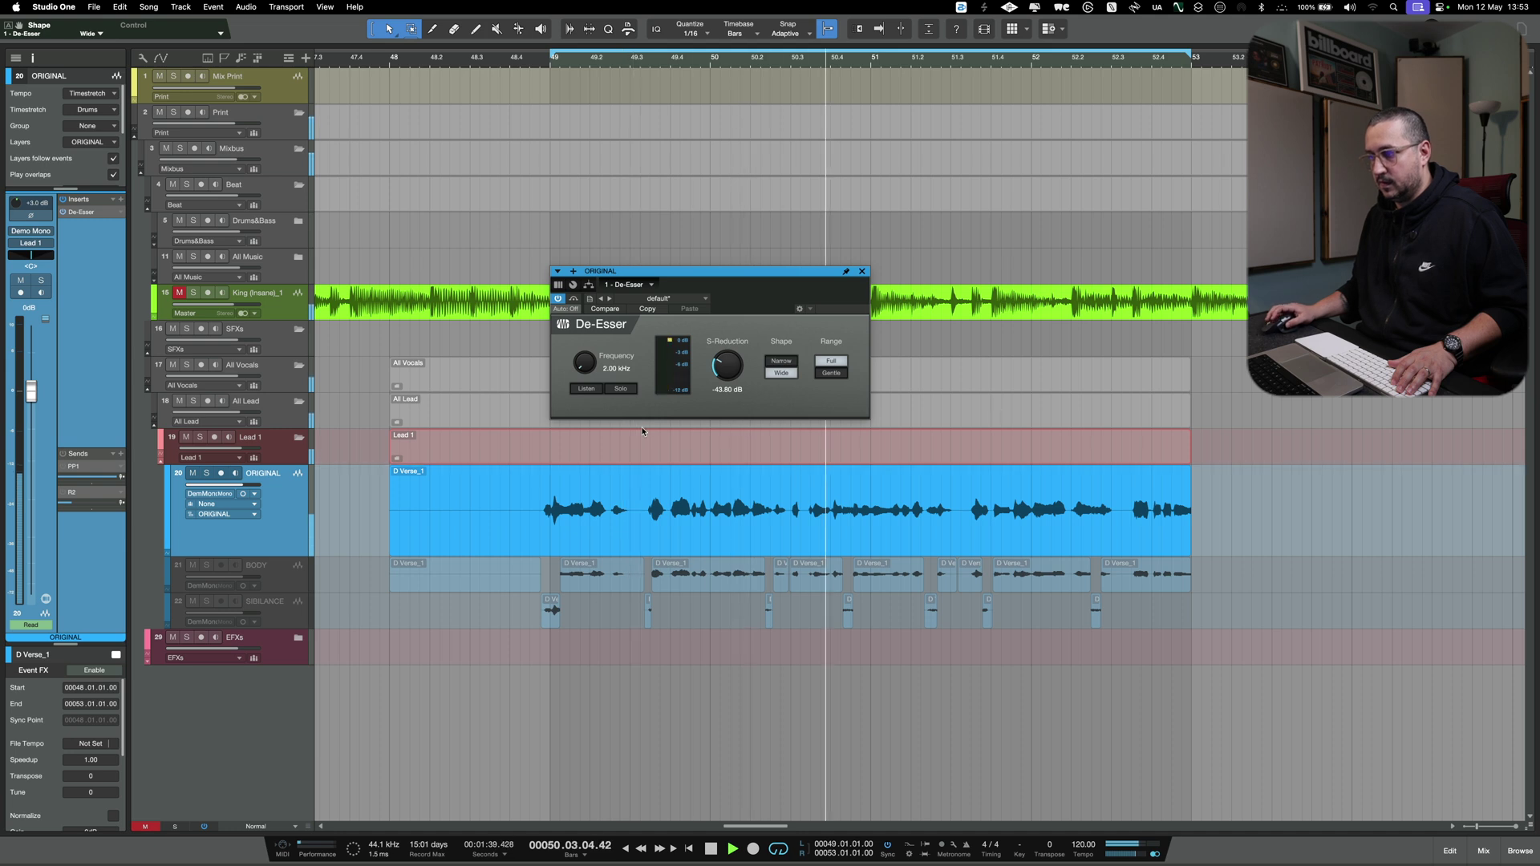
left_click_drag(723, 373, 725, 361)
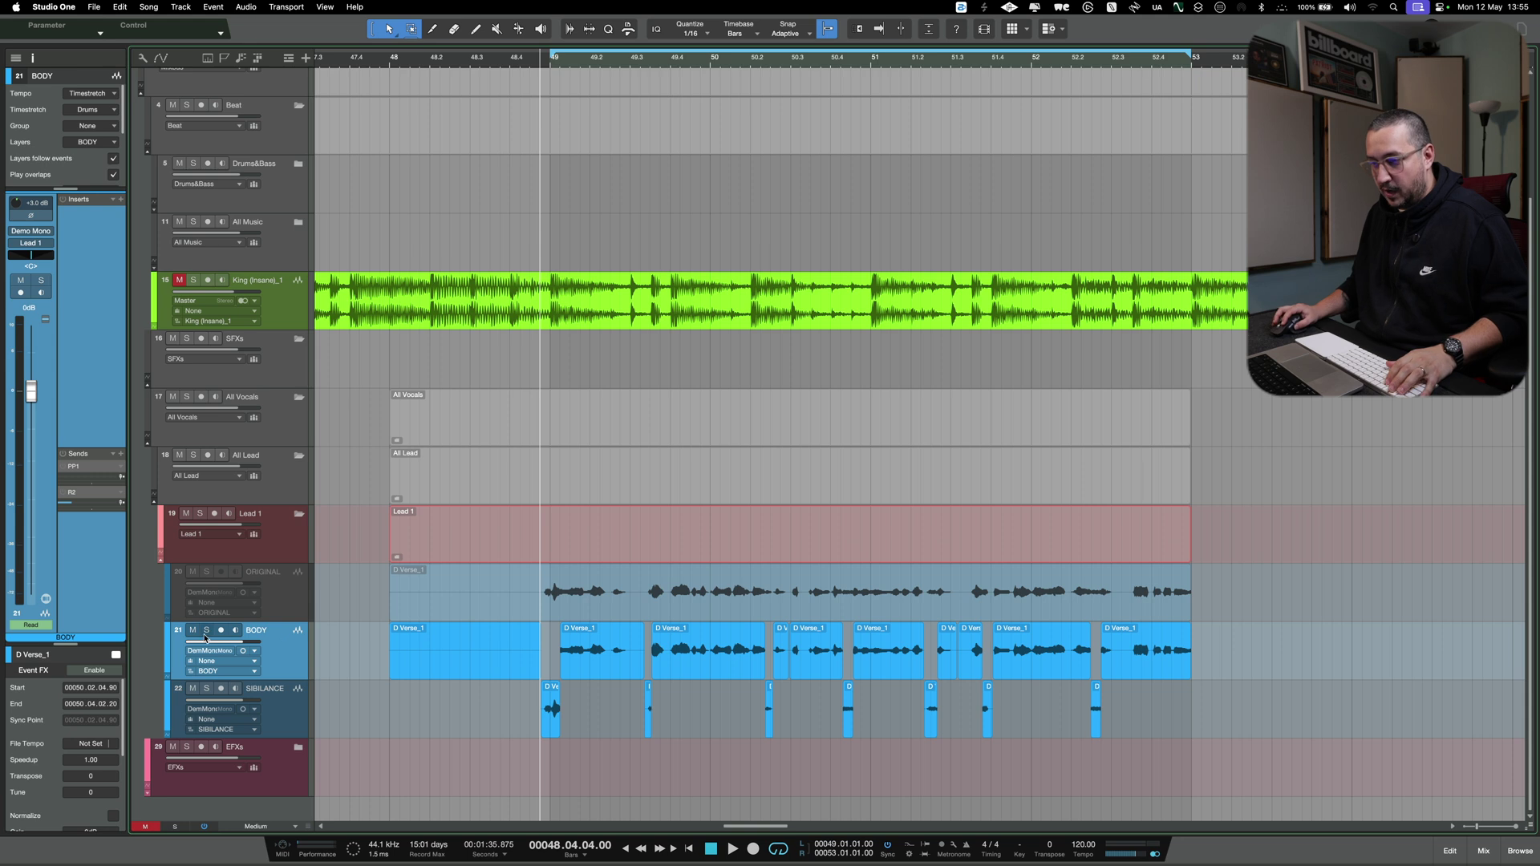
Listen to the BODY track in solo and to the SIBILANCE track in solo
key("space")
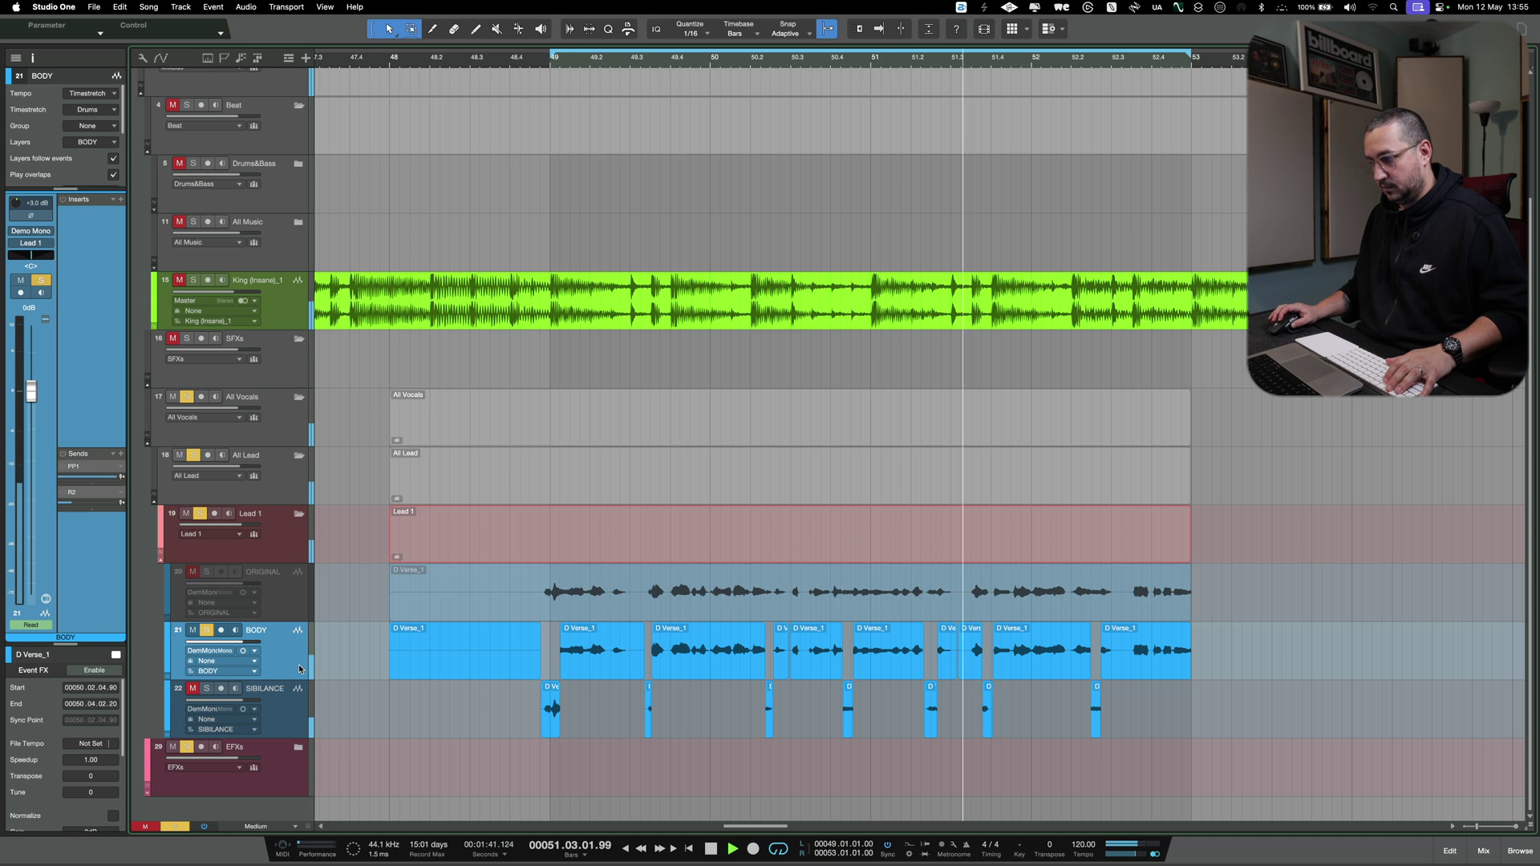
key("space")
left_click(206, 689)
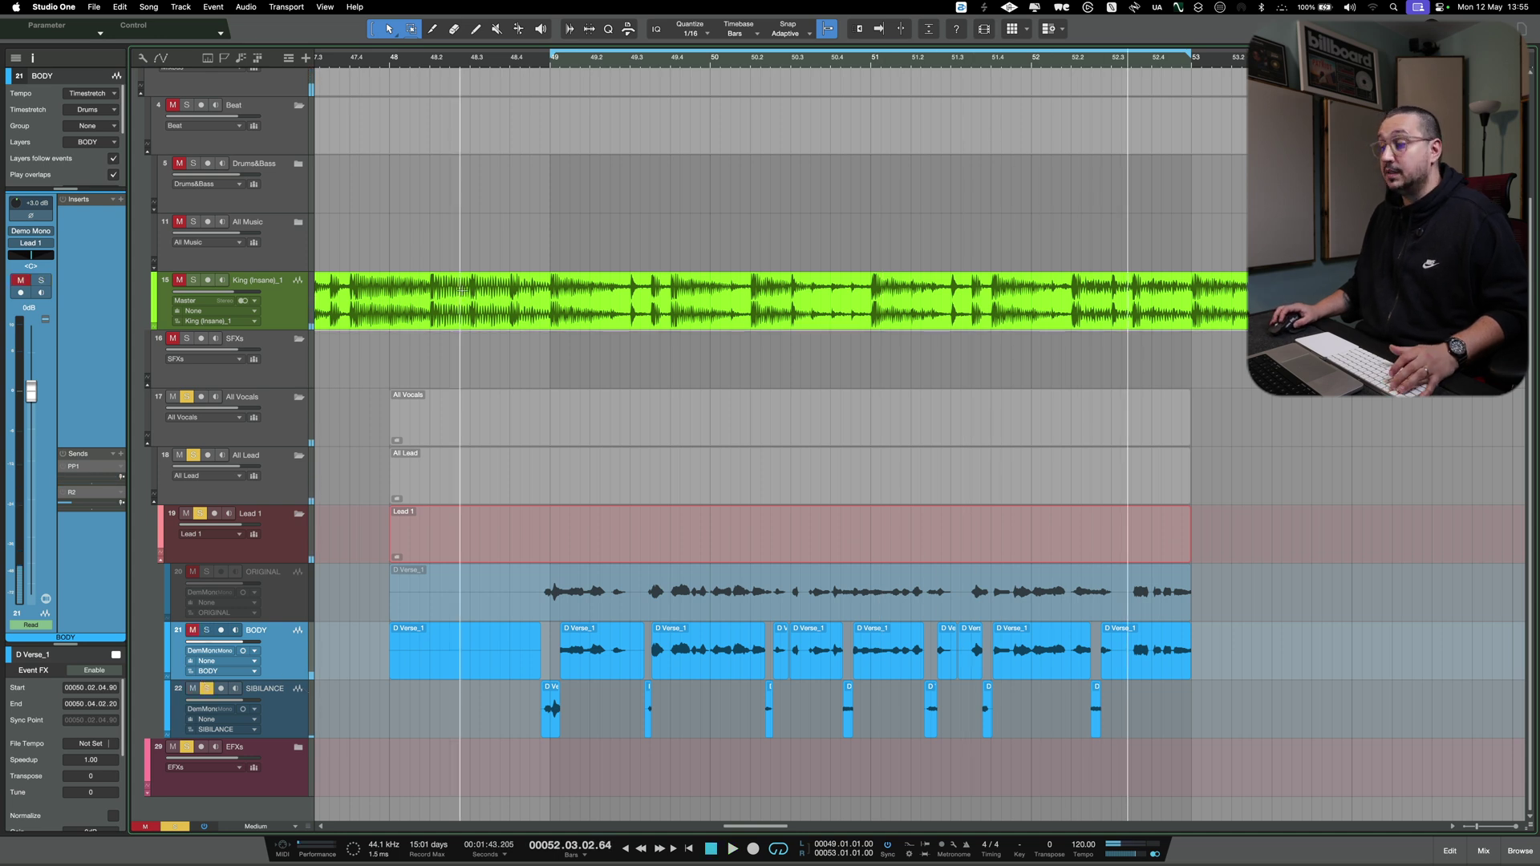
key("space")
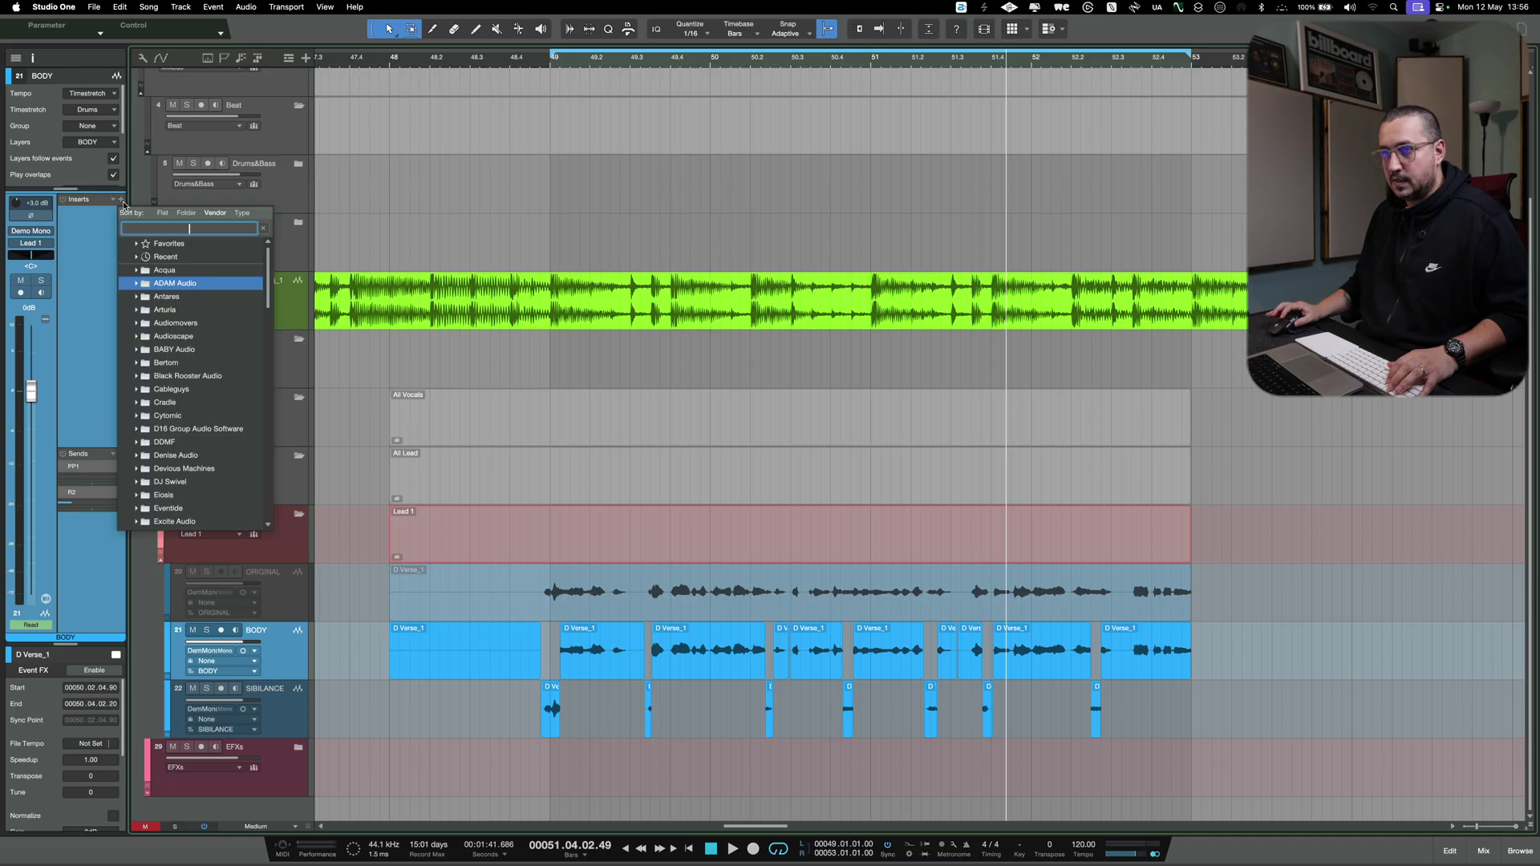
Insert Pro EQ on the BODY track with a high-frequency shelf boost of about 9.7 dB, and move its window clear of the timeline ruler
type("p")
key("Return")
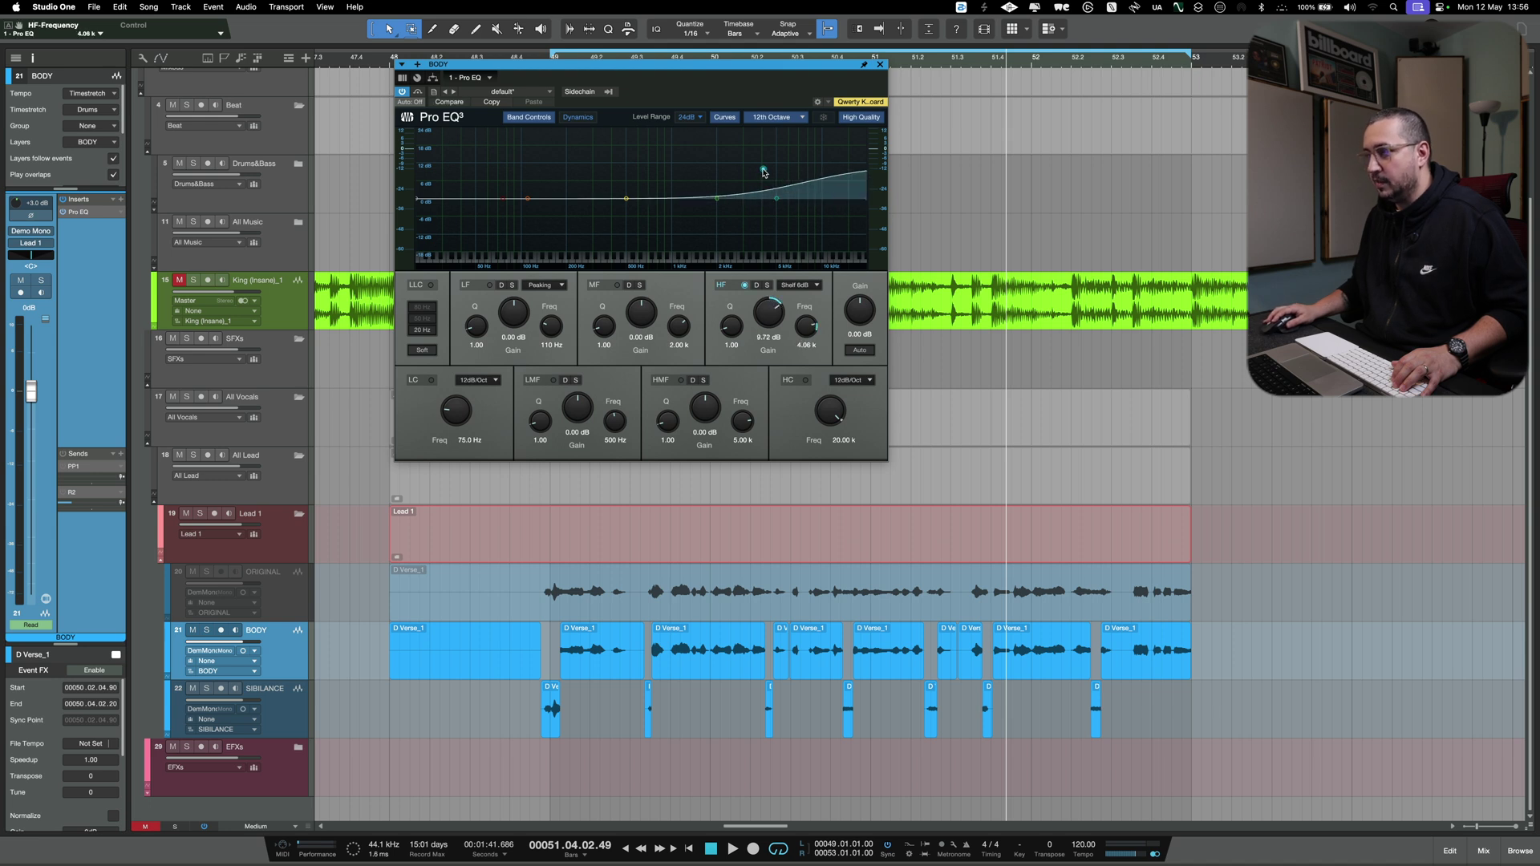
left_click_drag(554, 70, 536, 175)
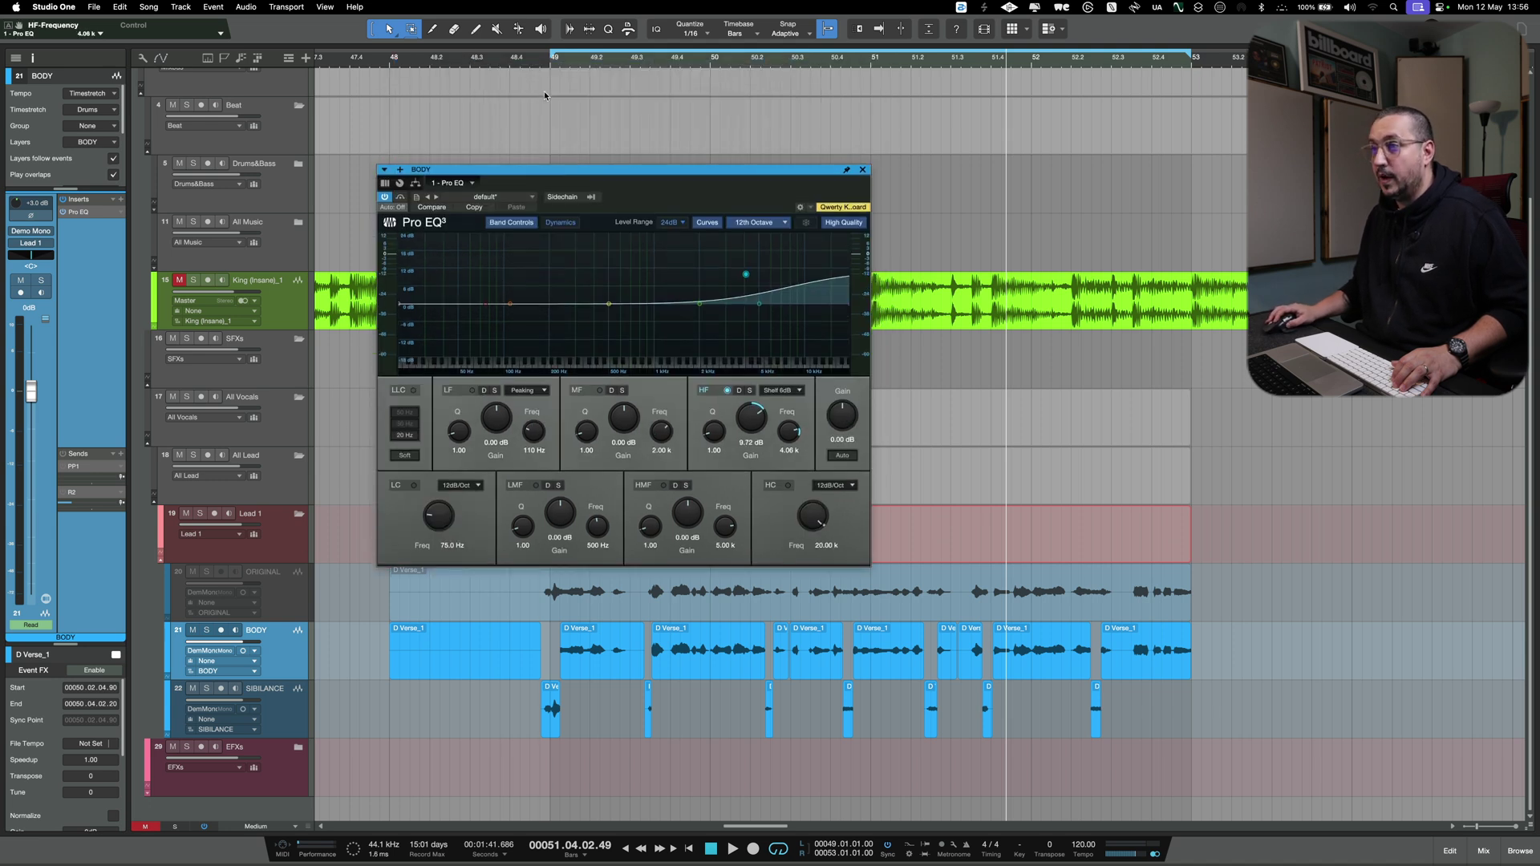
Play from bar 49, compare the HF shelf off and on, and set it to about 12.3 dB at 3.51 kHz
left_click(552, 61)
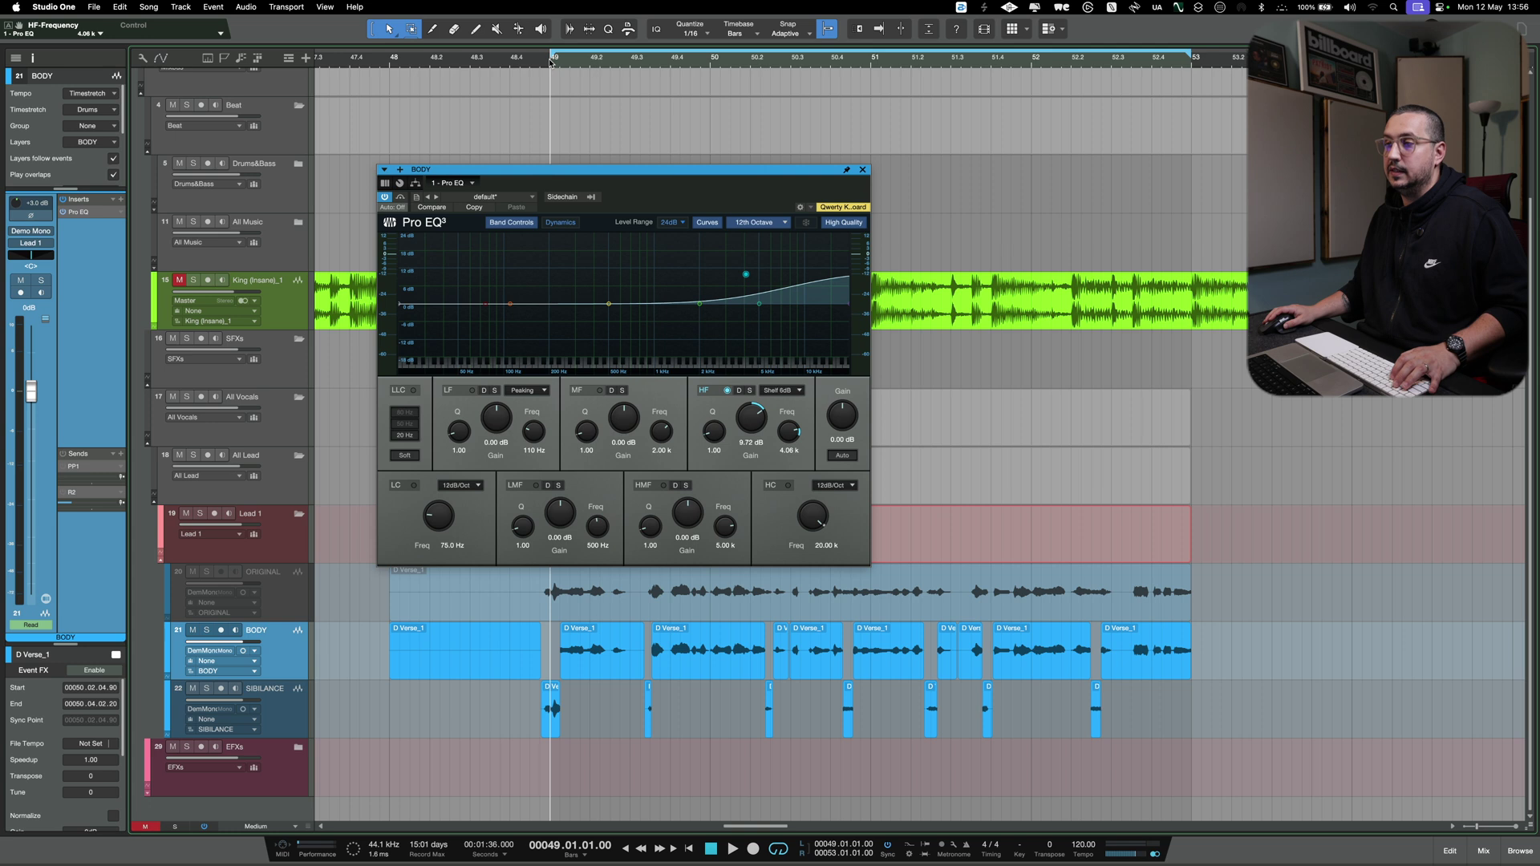
key("space")
double_click(746, 275)
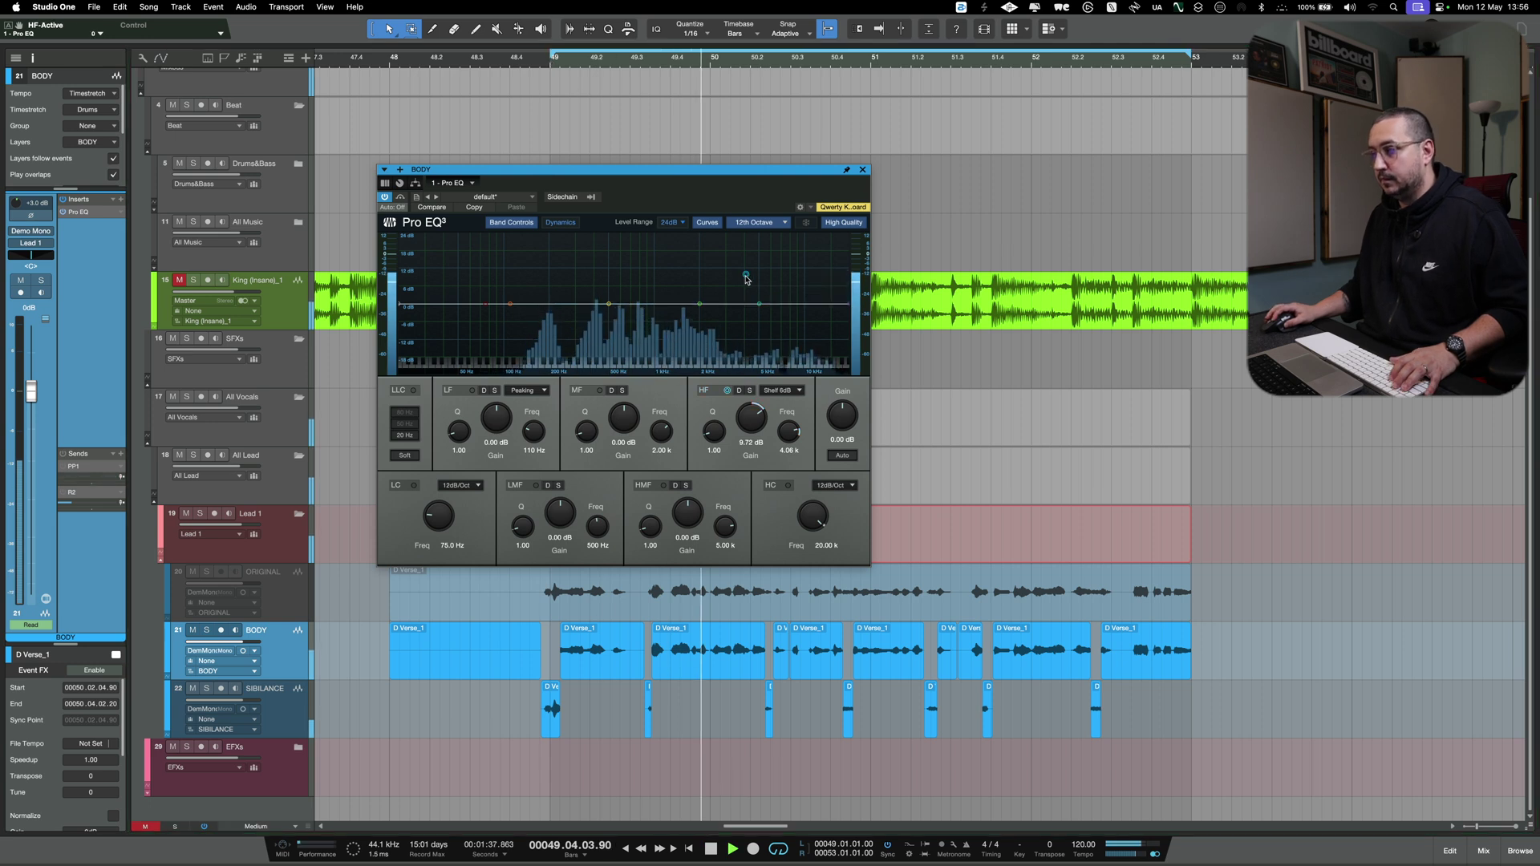
double_click(746, 277)
left_click_drag(735, 279, 737, 246)
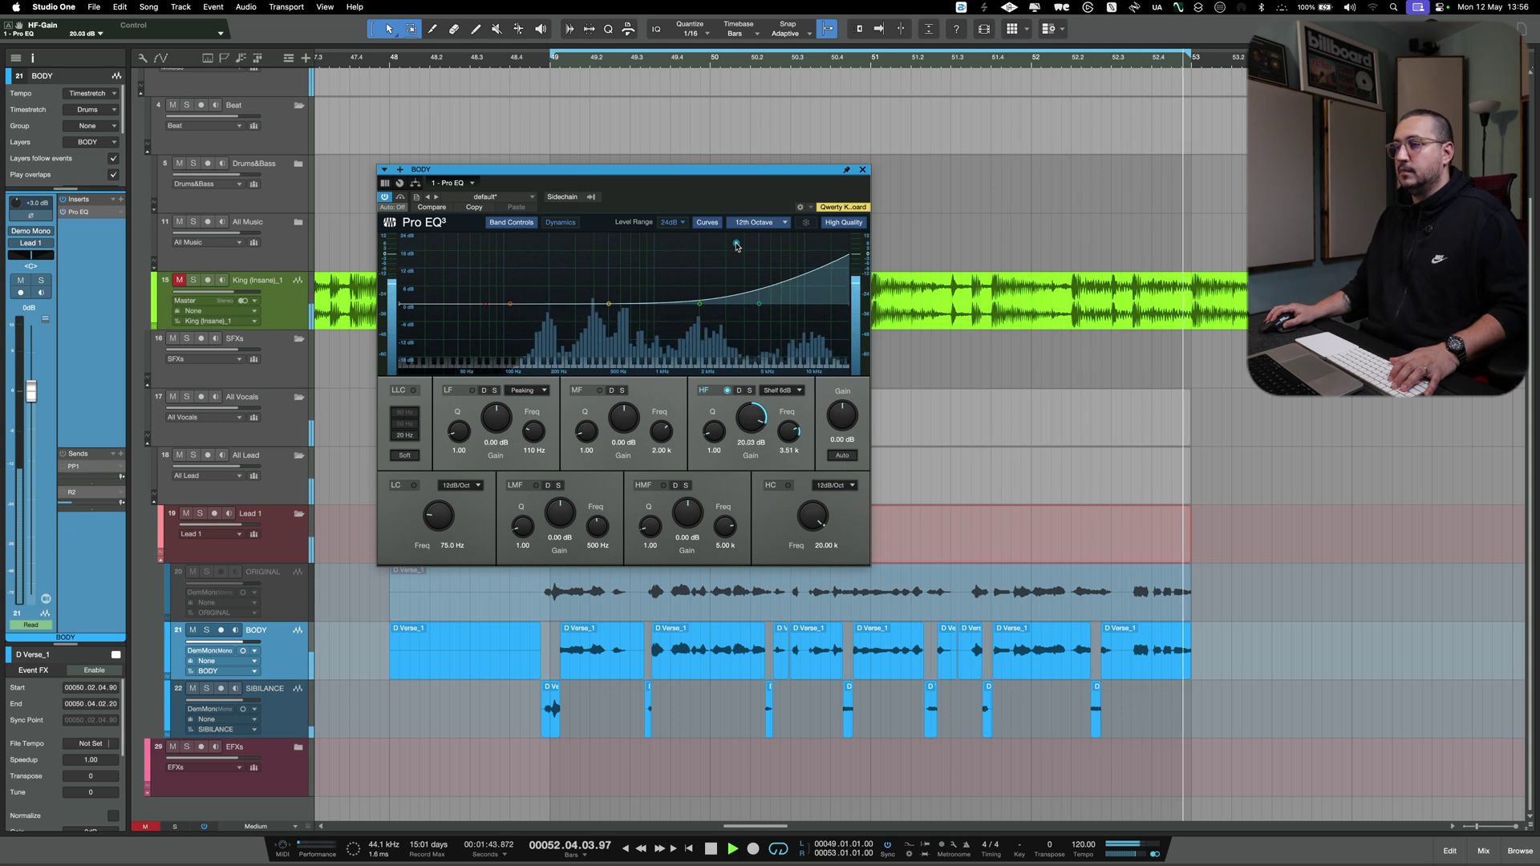
left_click_drag(737, 246, 737, 267)
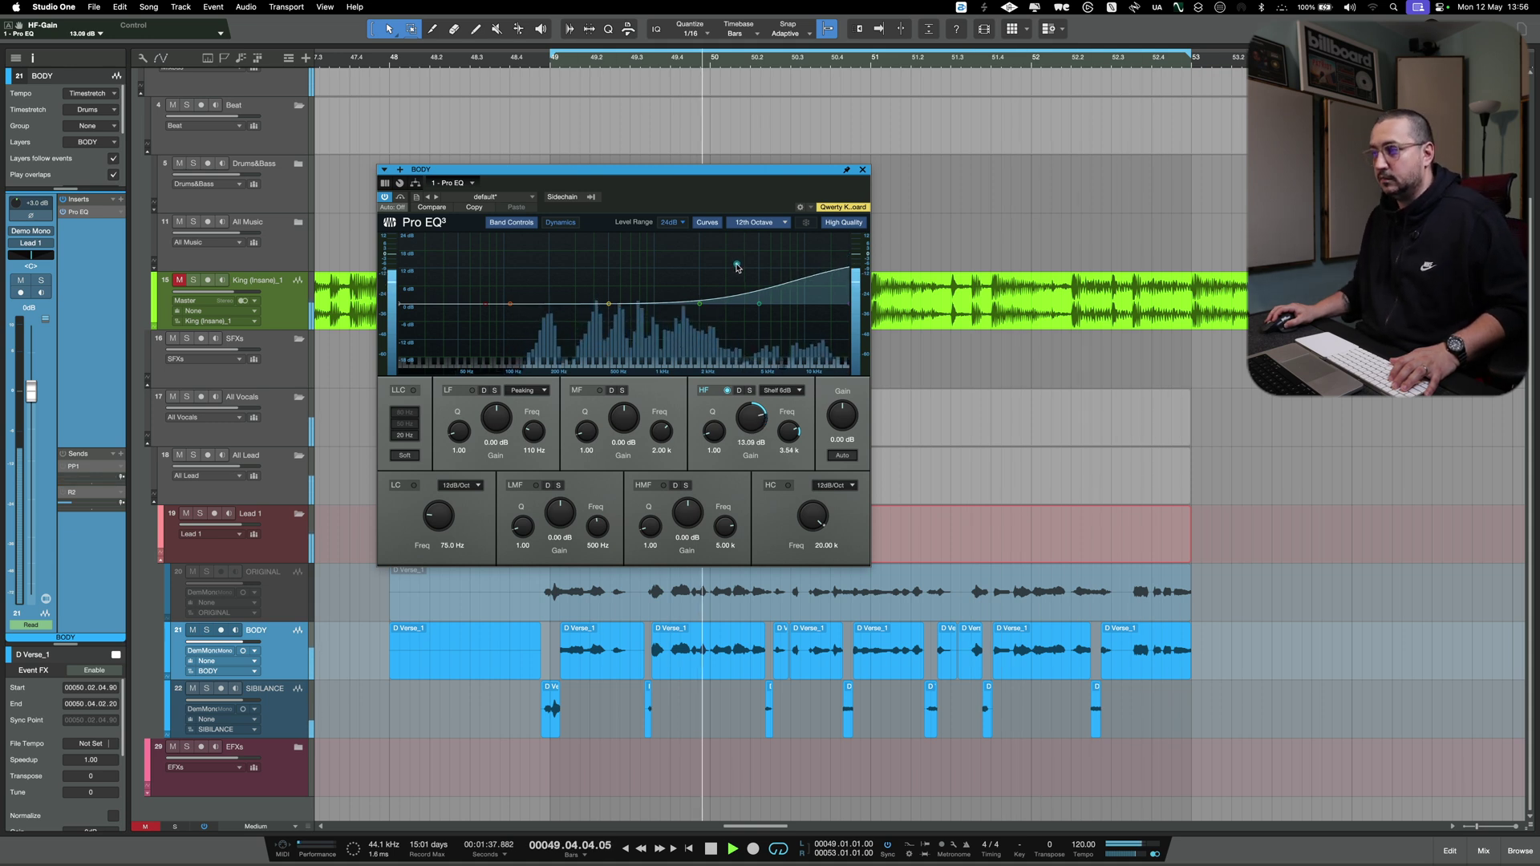
key("space")
Play the vocal and compare the Pro EQ spectra of the SIBILANCE and BODY tracks in side-by-side windows
left_click(543, 63)
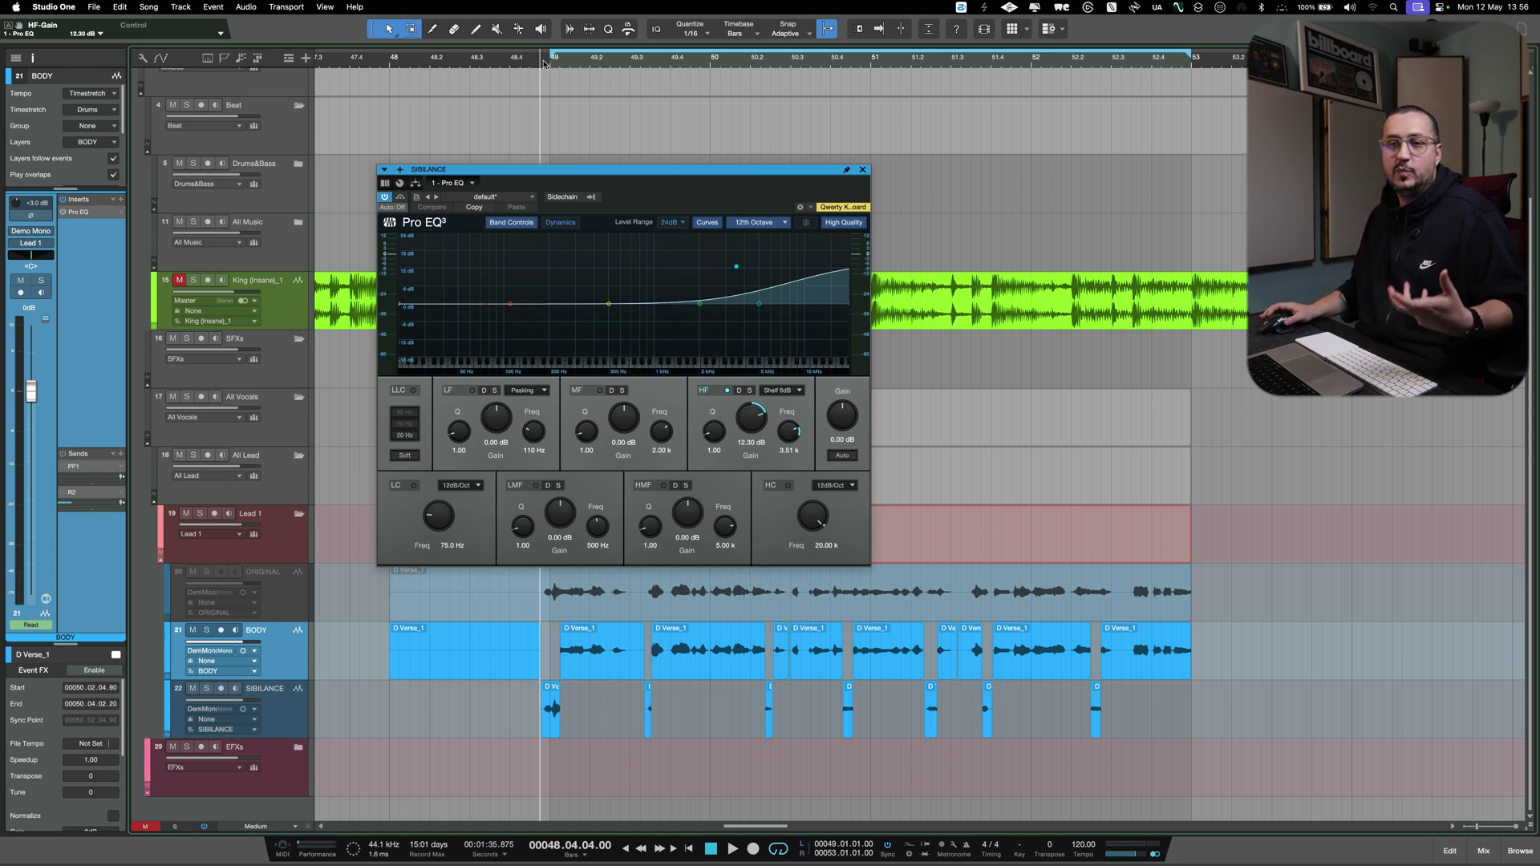
key("space")
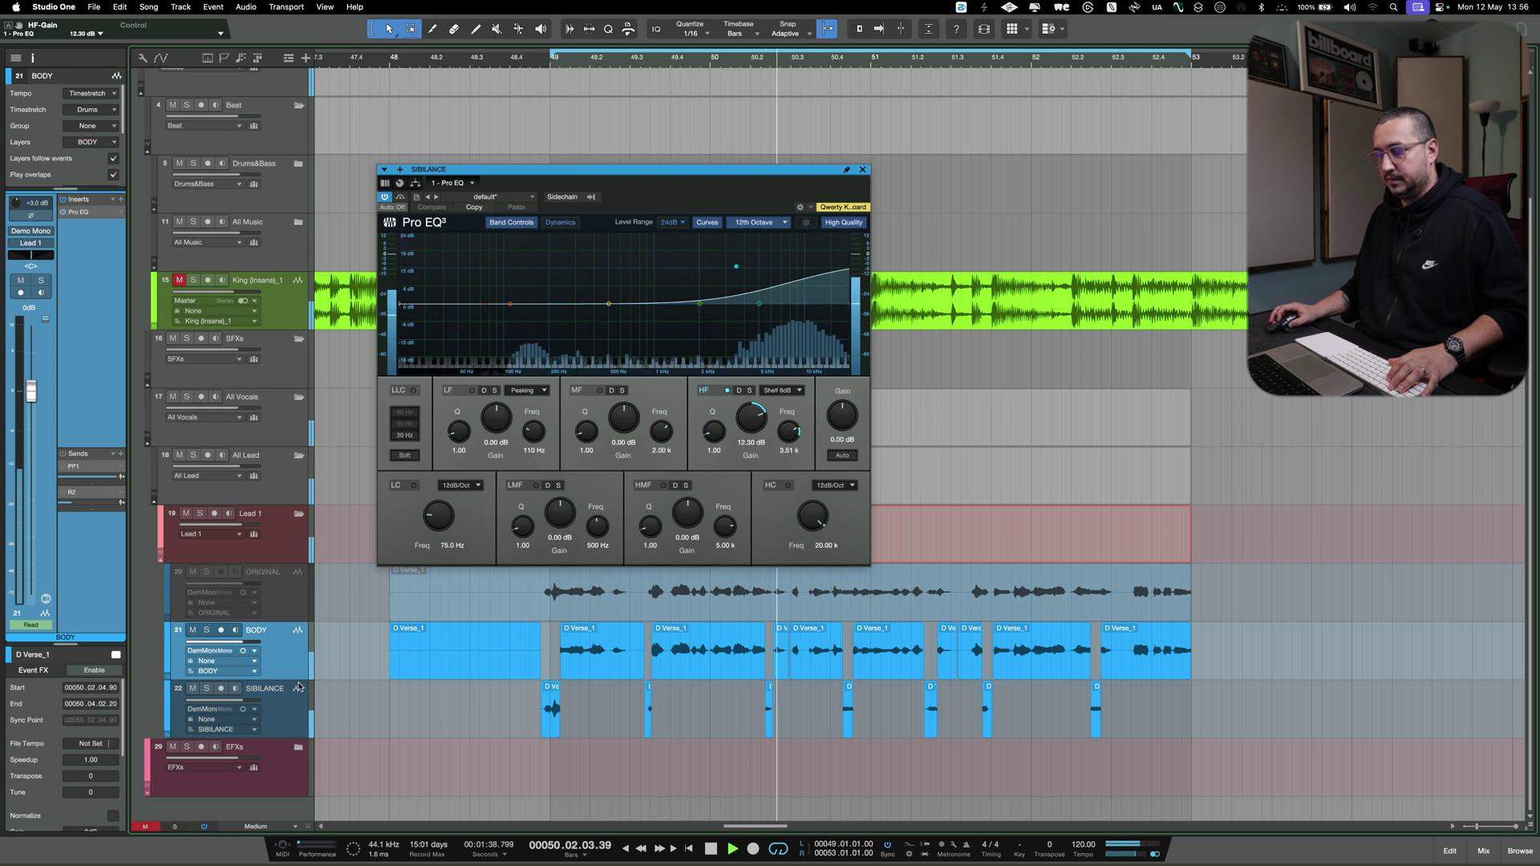
left_click(282, 703)
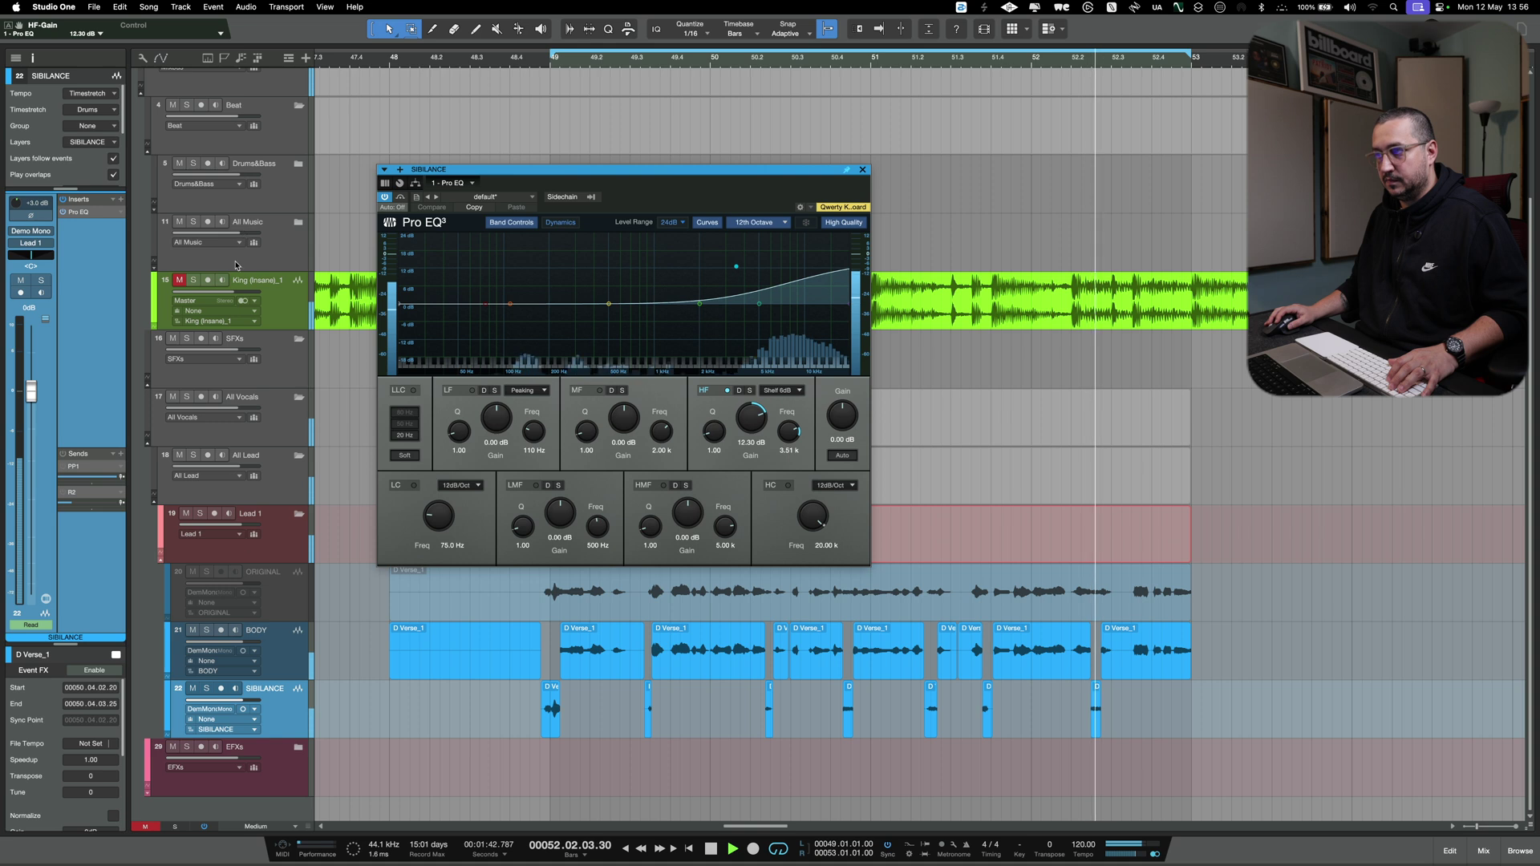
key("Up")
left_click(91, 215)
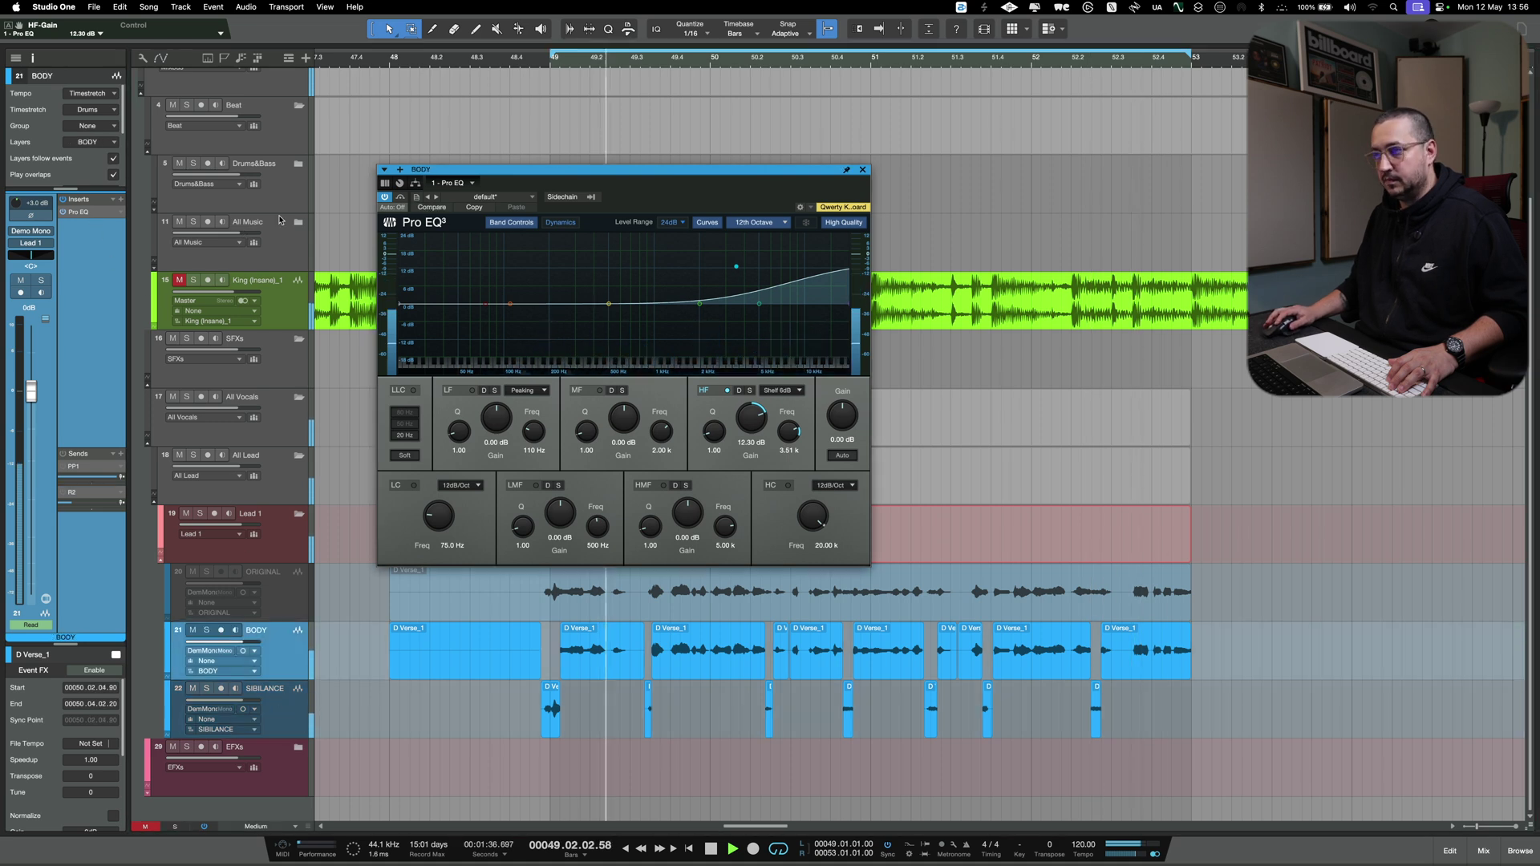
left_click_drag(967, 312, 1037, 387)
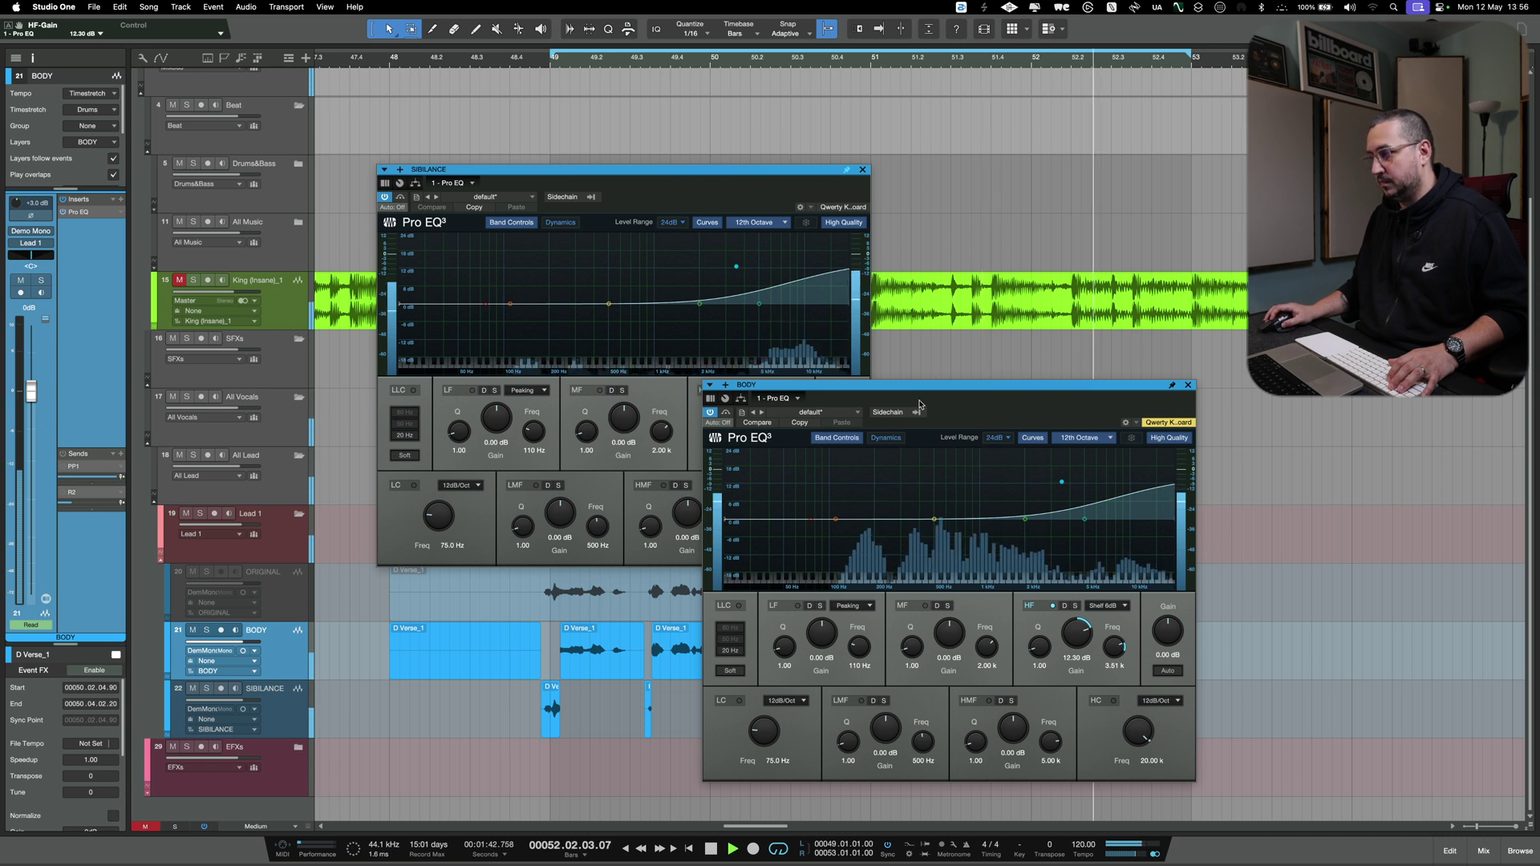
left_click(300, 707)
key("space")
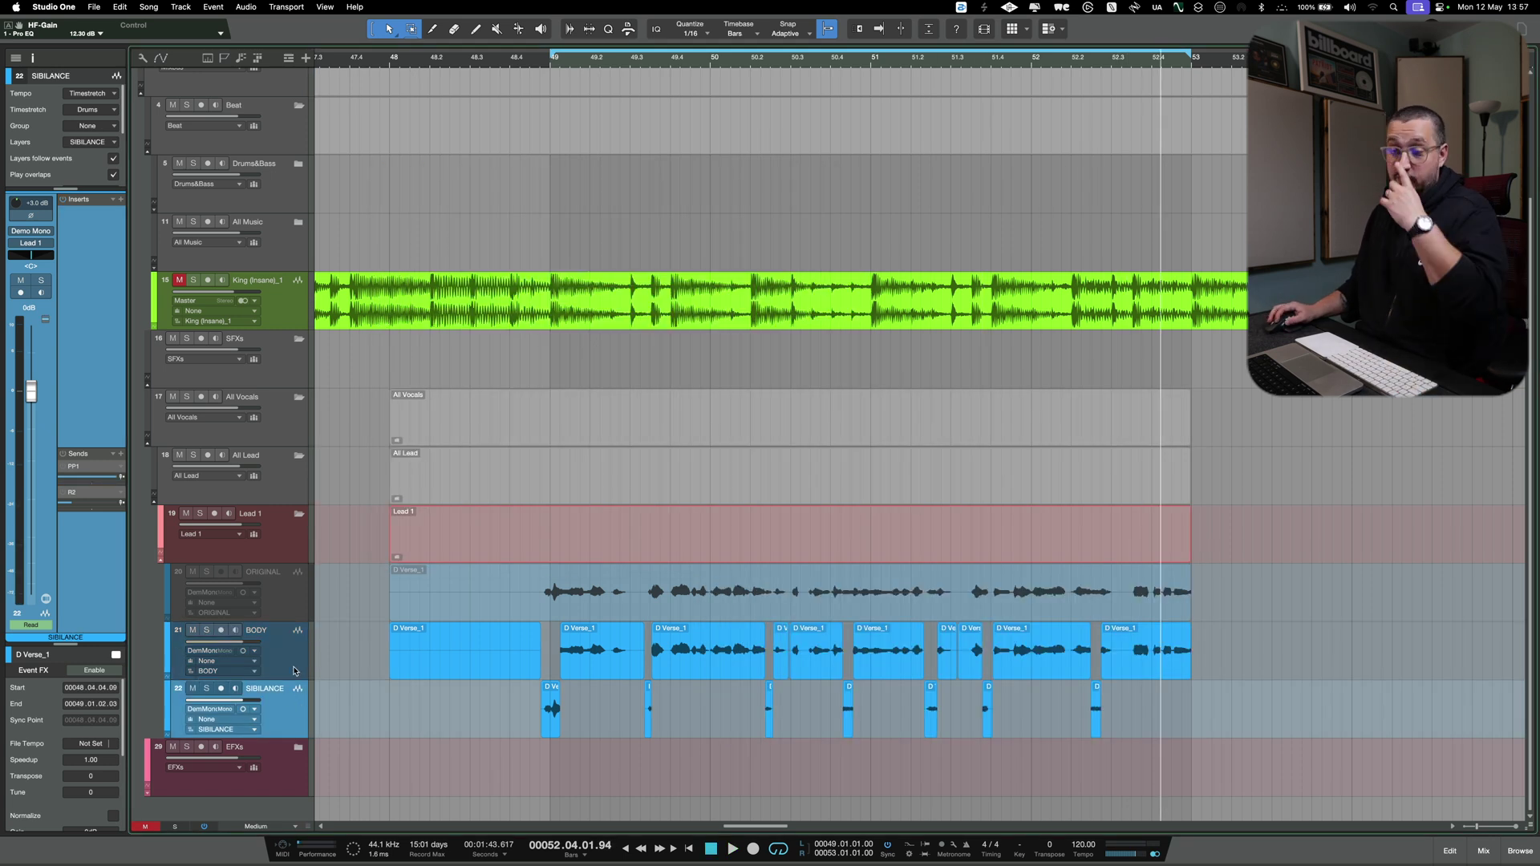
Adjust Pro-DS on the SIBILANCE track during playback: threshold about -36.8 dB, output about +4 dB, and the range
left_click(294, 671)
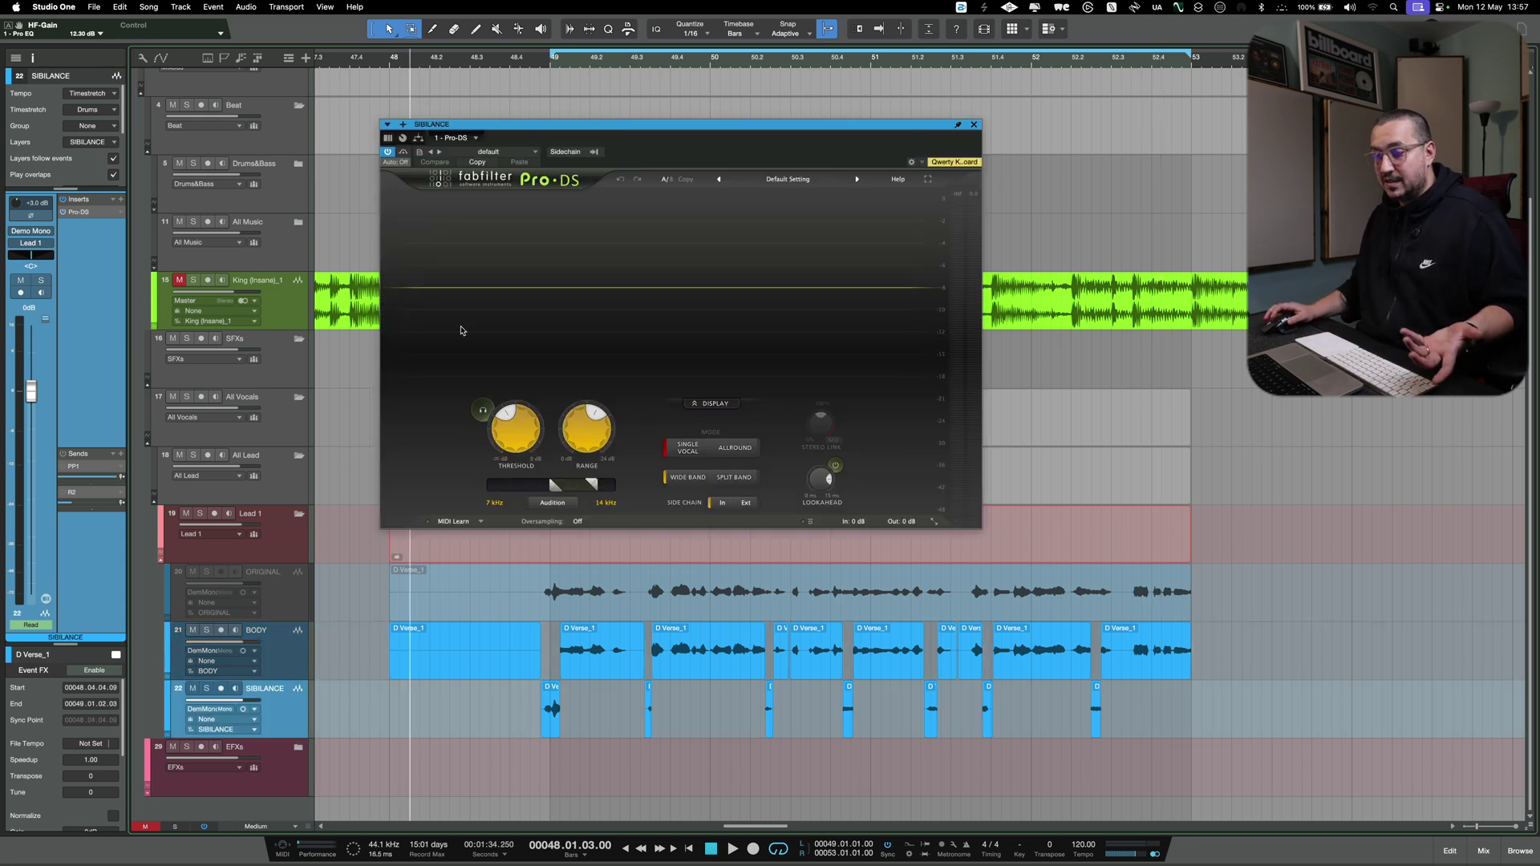
scroll(565, 440, "up", 5)
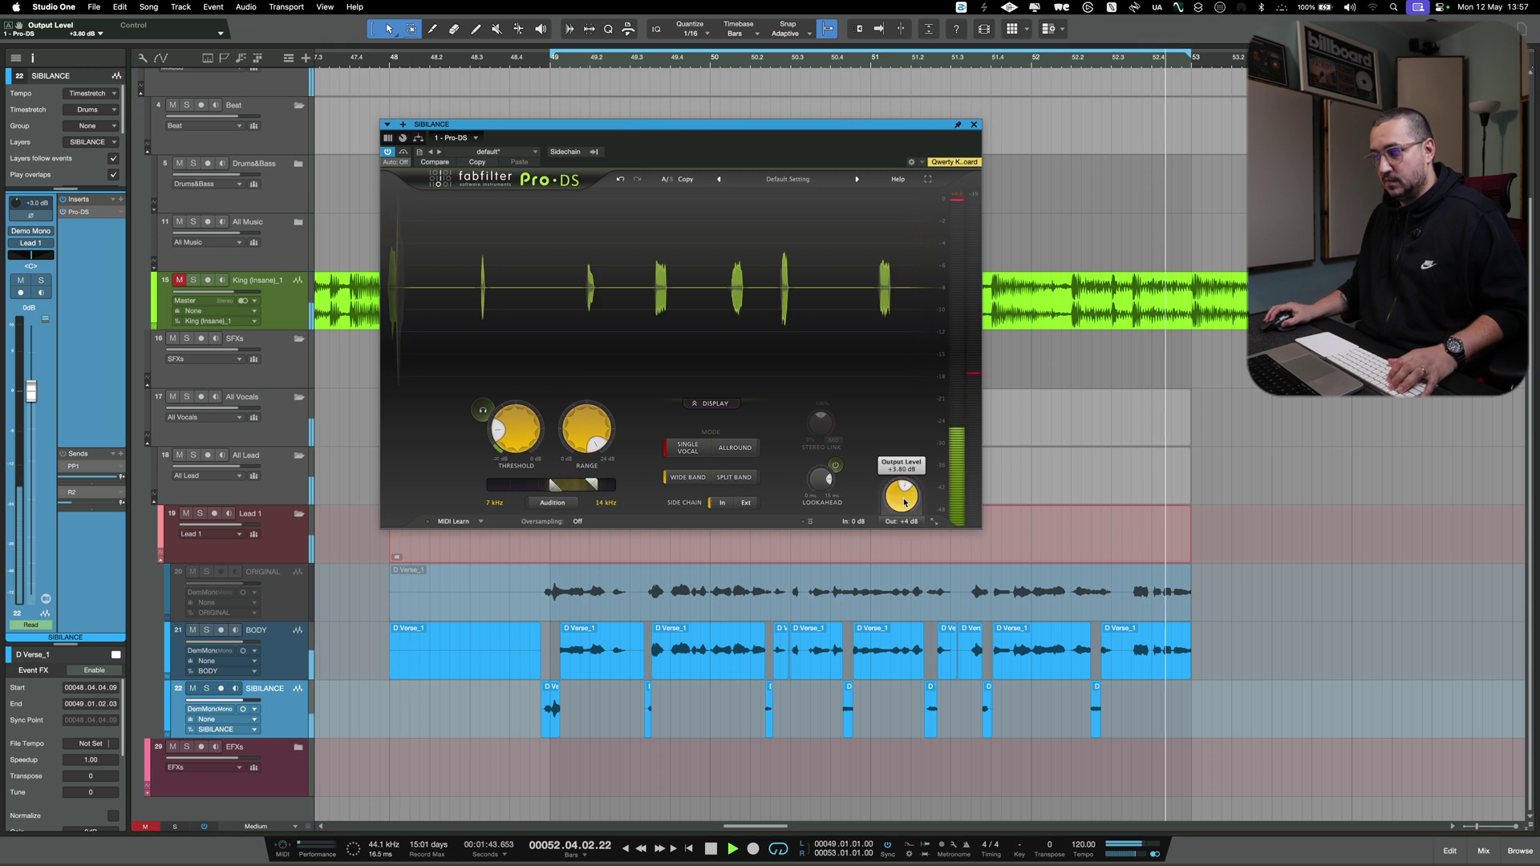
scroll(565, 440, "down", 5)
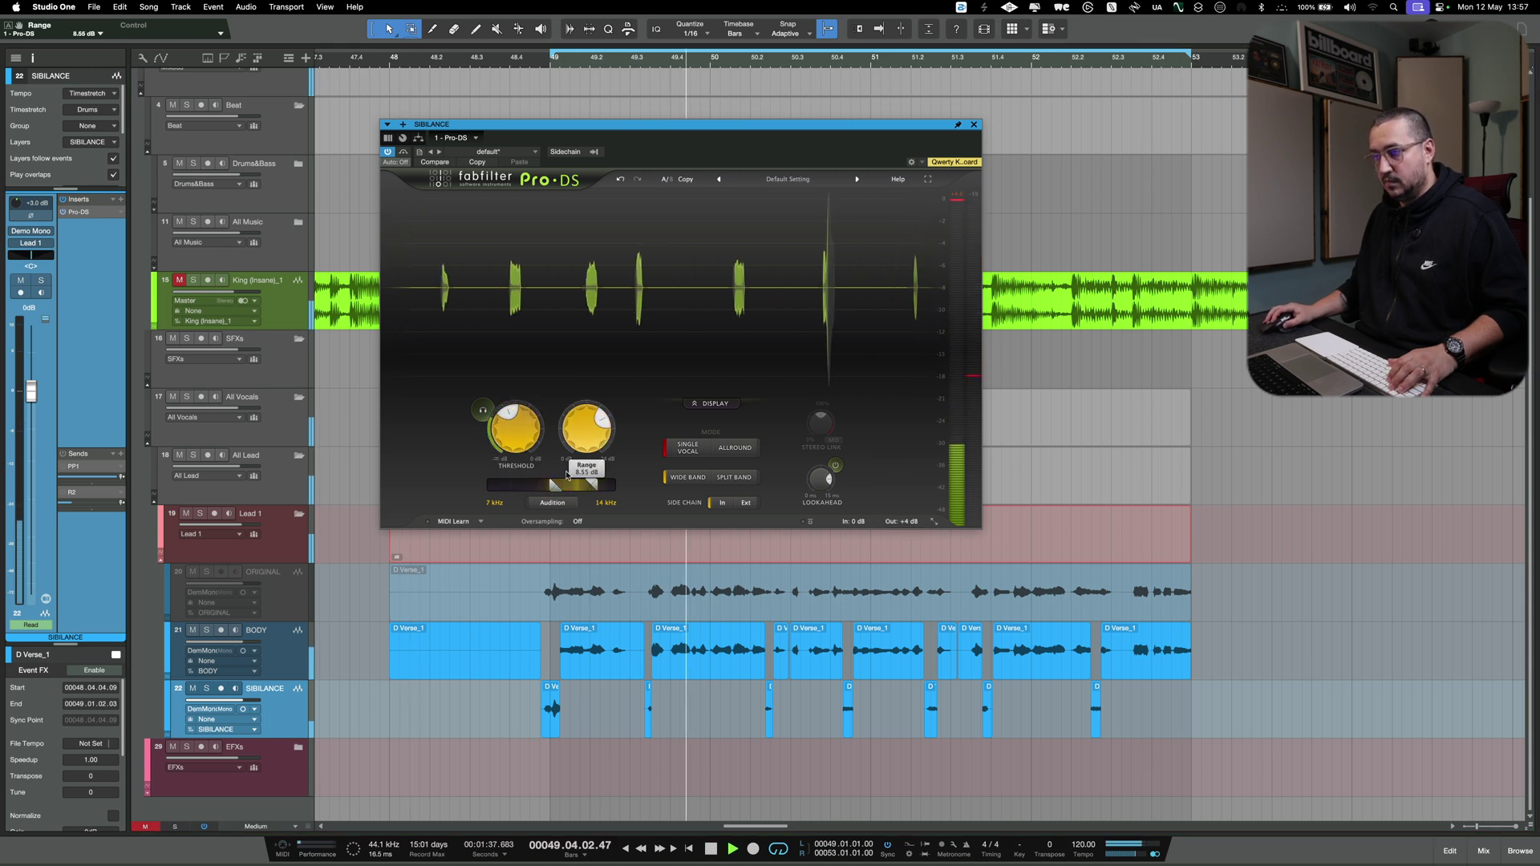
scroll(520, 452, "down", 1)
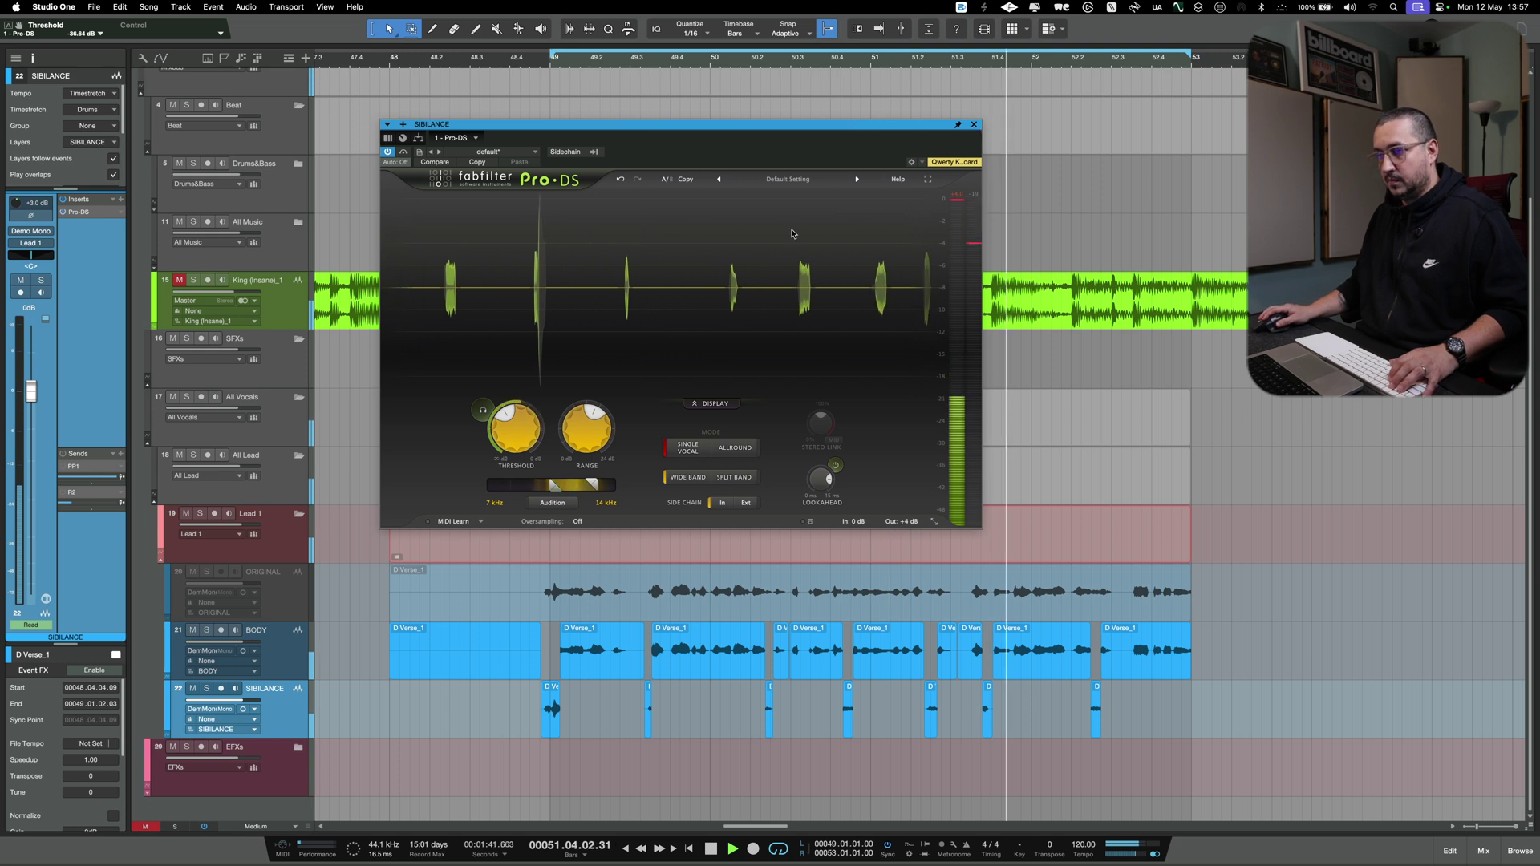
key("Up")
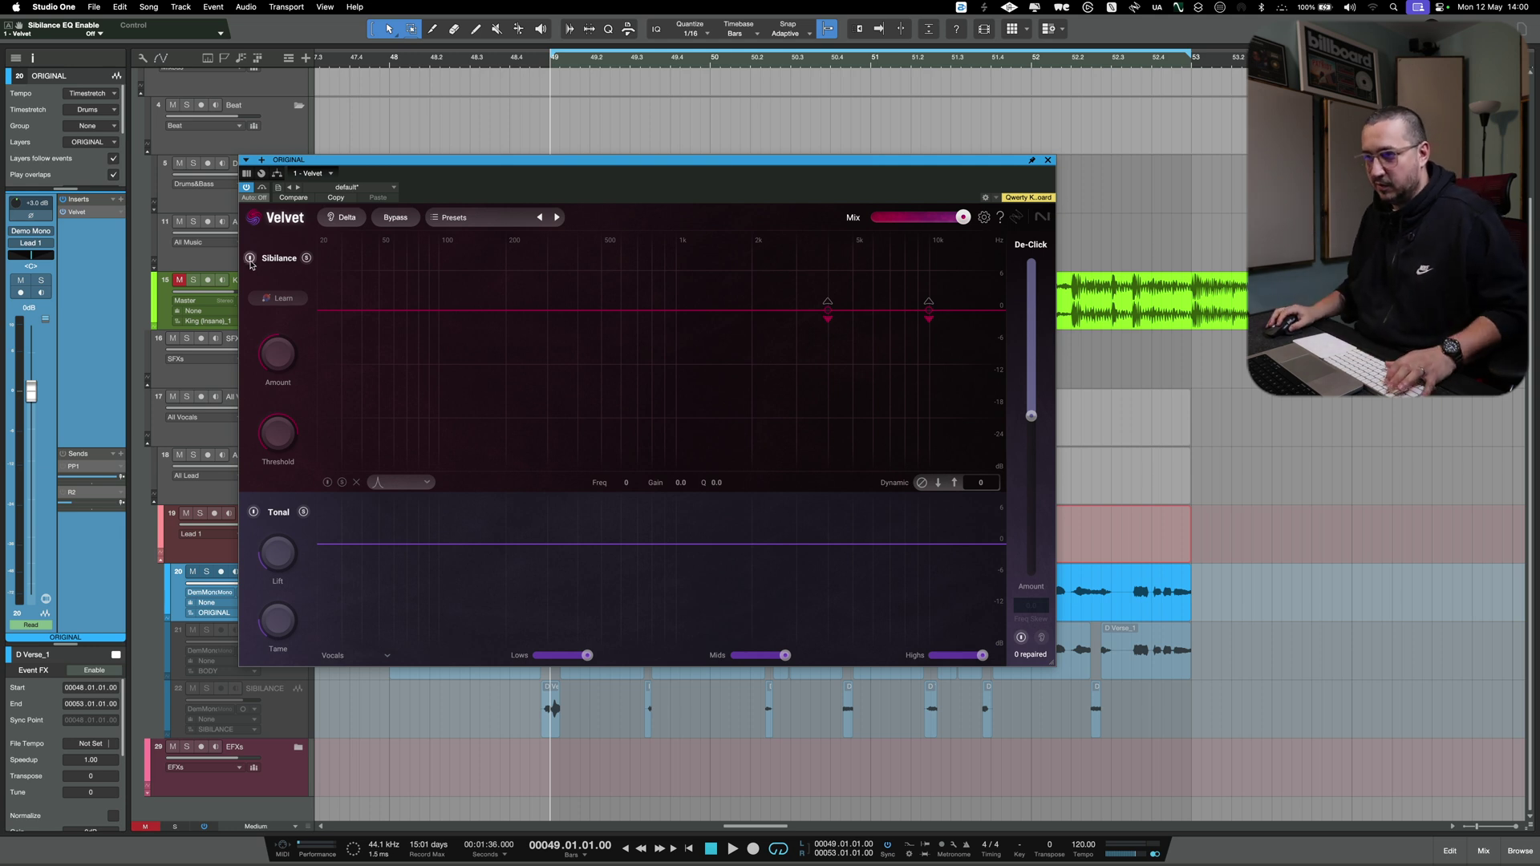
Tune Velvet's Sibilance amount and threshold on the ORIGINAL track during playback, and audition the Sibilance signal in solo
key("space")
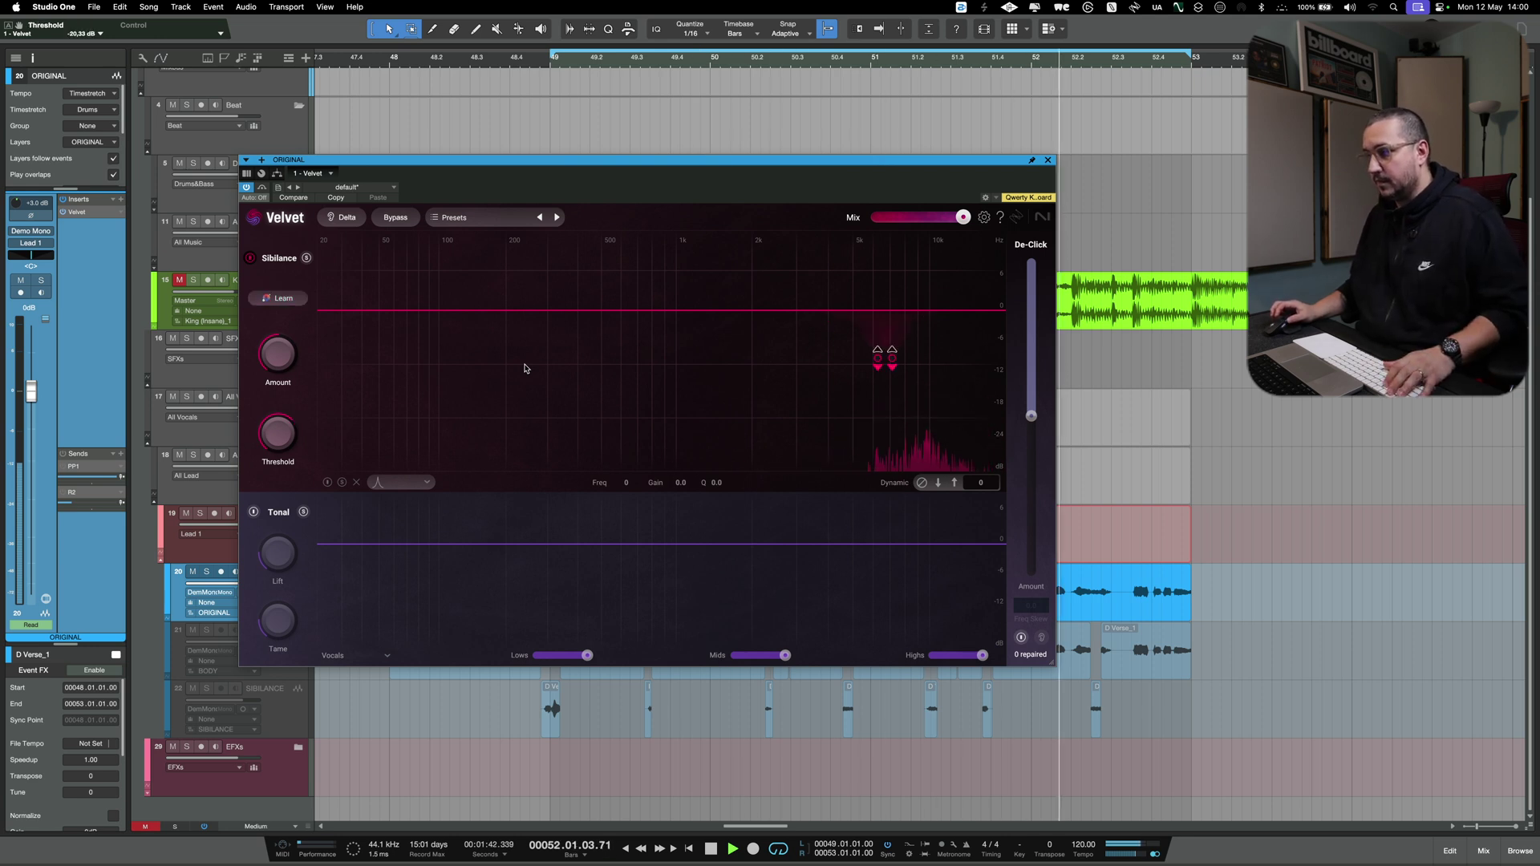
key("space")
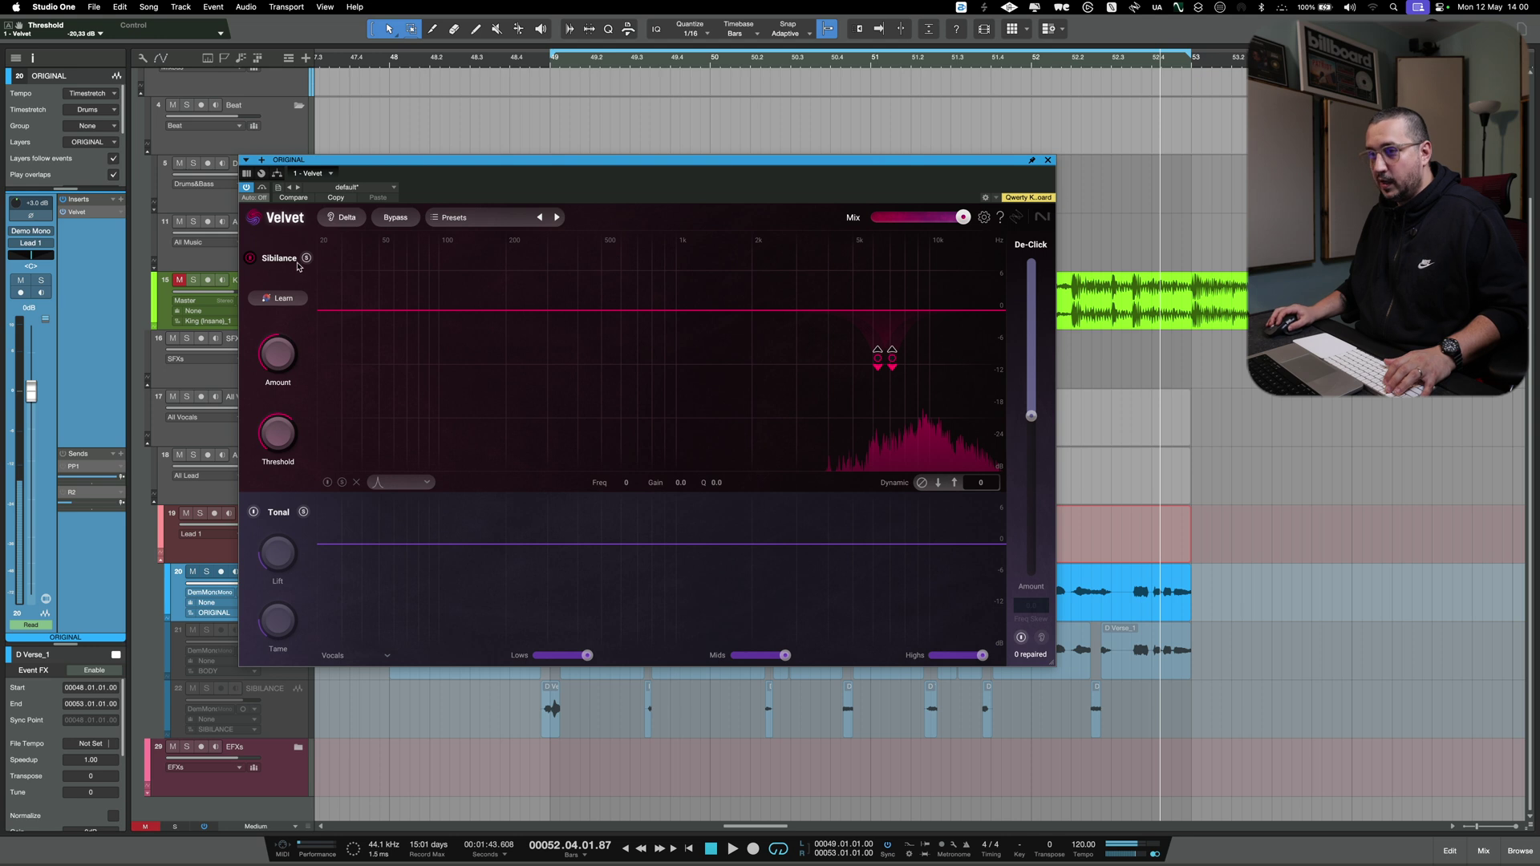
left_click(509, 63)
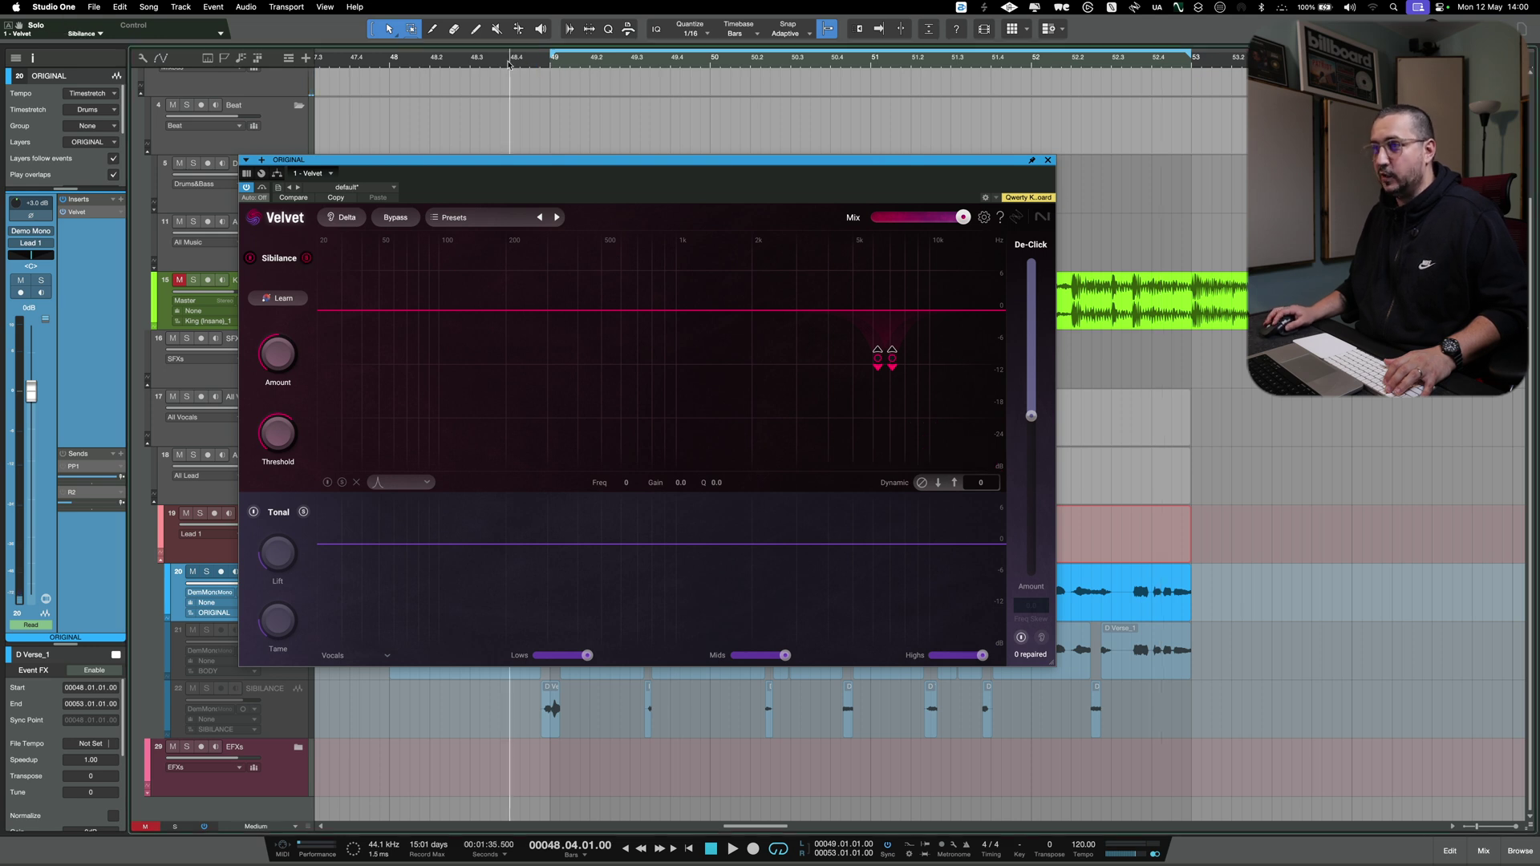
key("space")
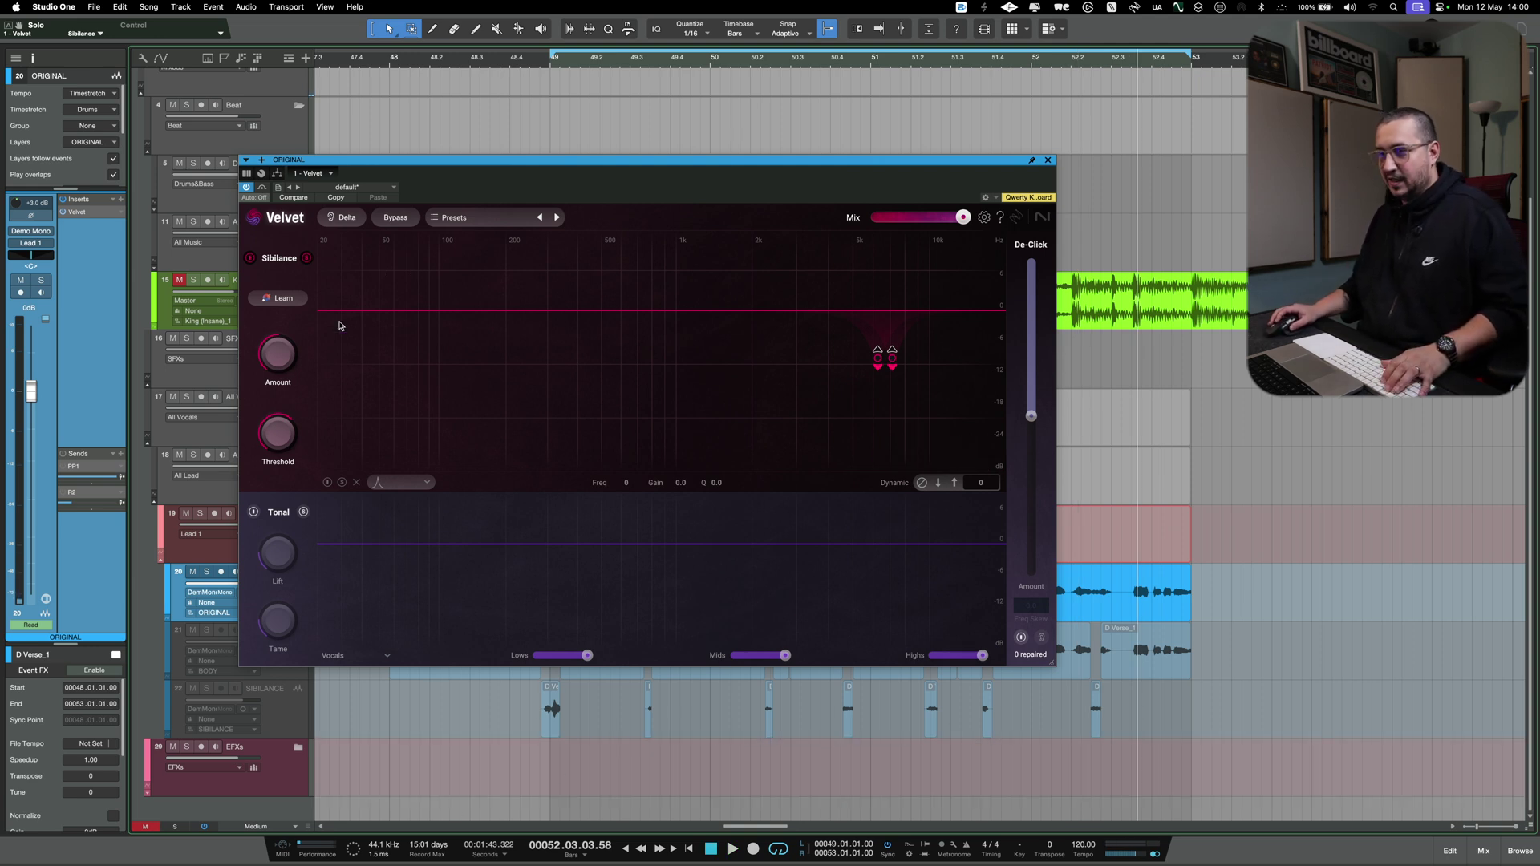
left_click(307, 259)
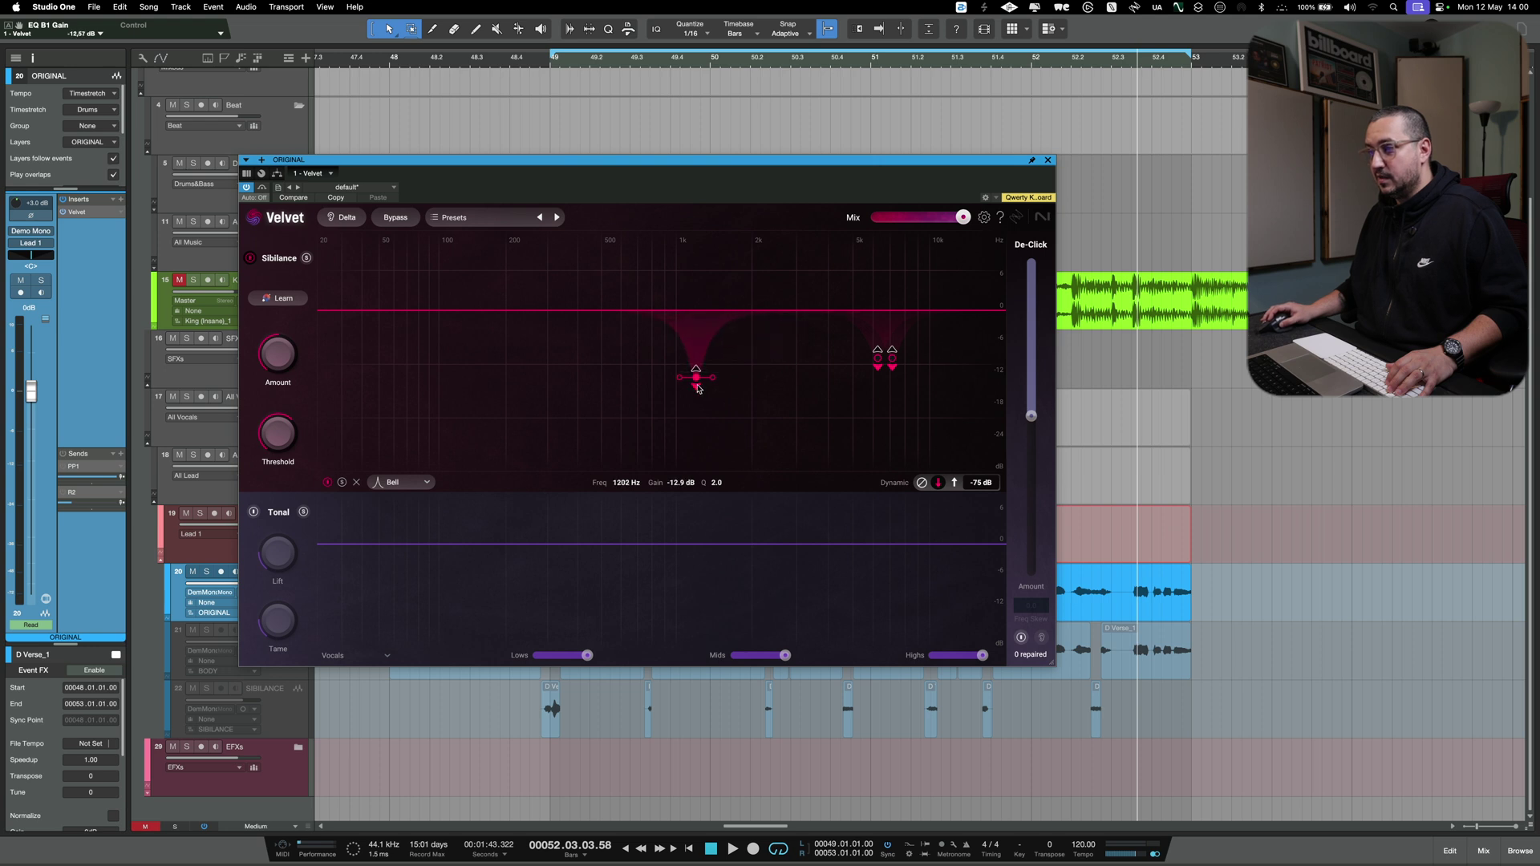
Shape Velvet's dynamic bell cut in the Sibilance EQ to 1816 Hz, -12.0 dB and Q 0.1 during playback
key("space")
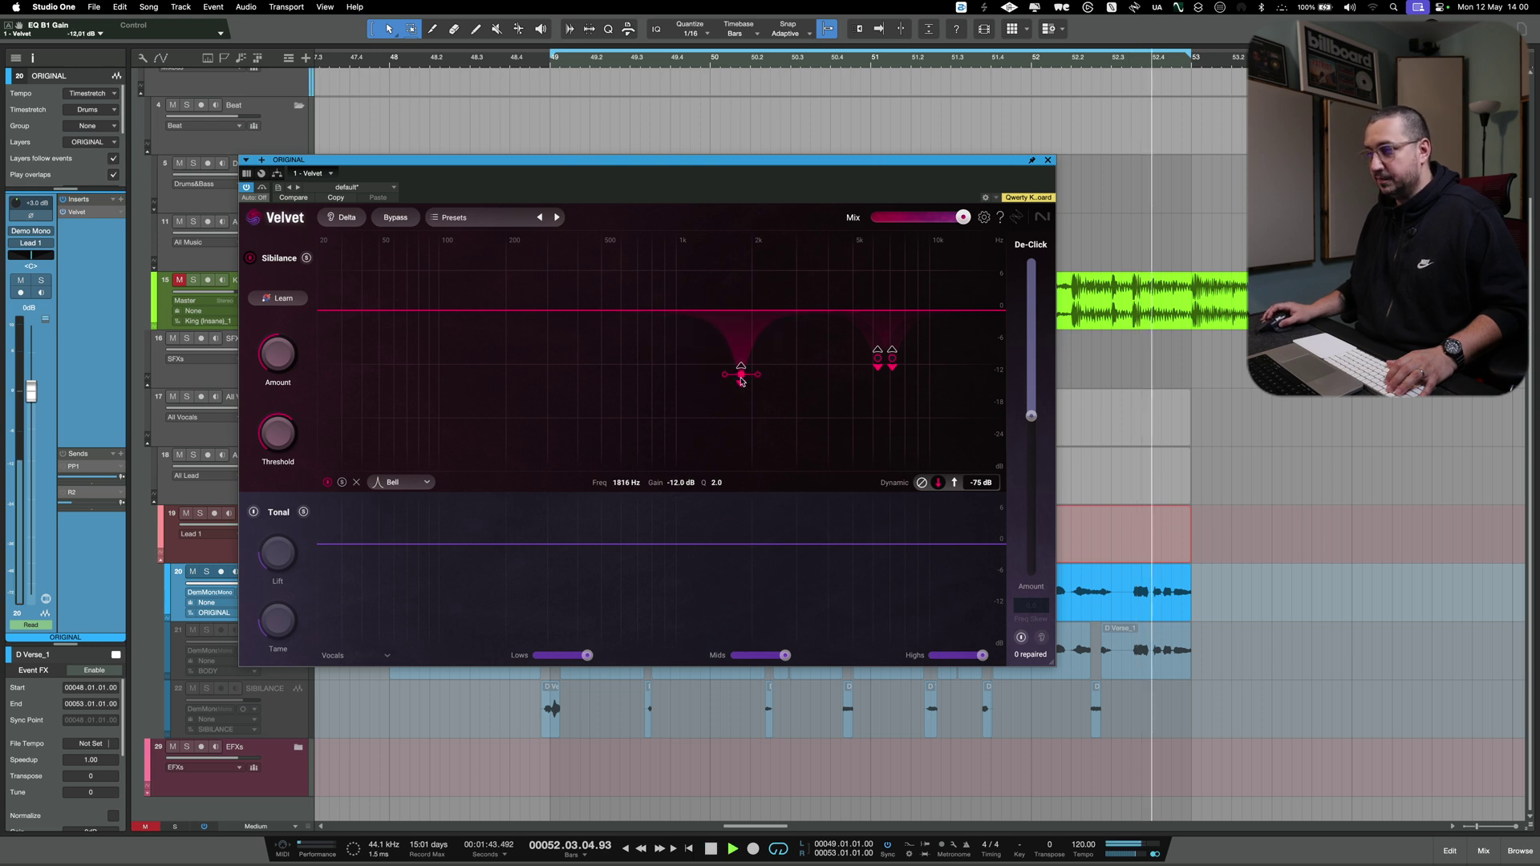
scroll(741, 374, "down", 5)
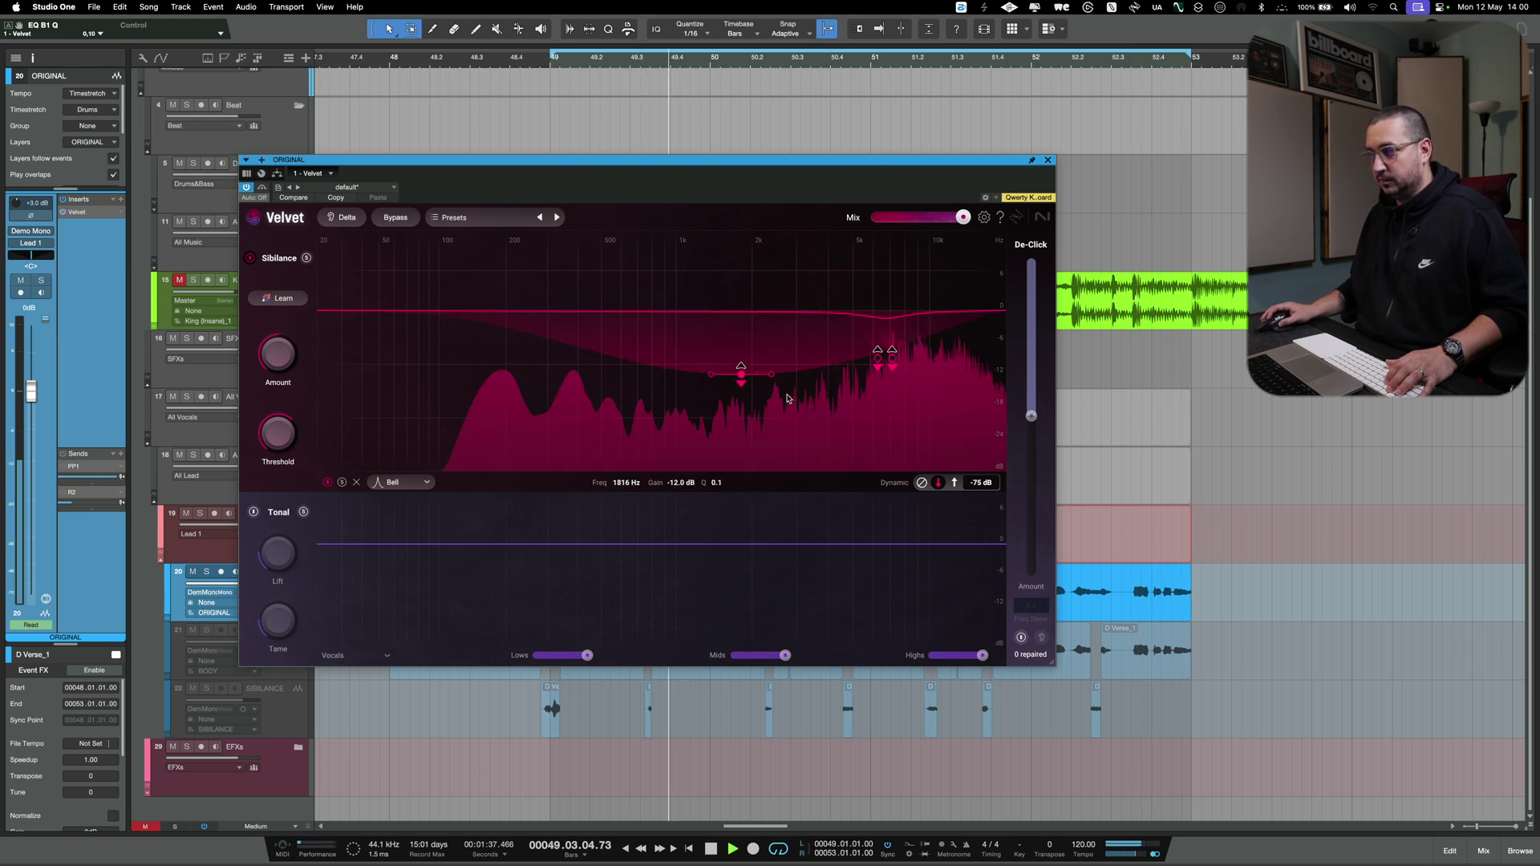
Sweep Velvet's Sibilance bell cut during playback and convert it to a High Shelf cut at 1748 Hz and -20.5 dB
left_click_drag(741, 377, 892, 491)
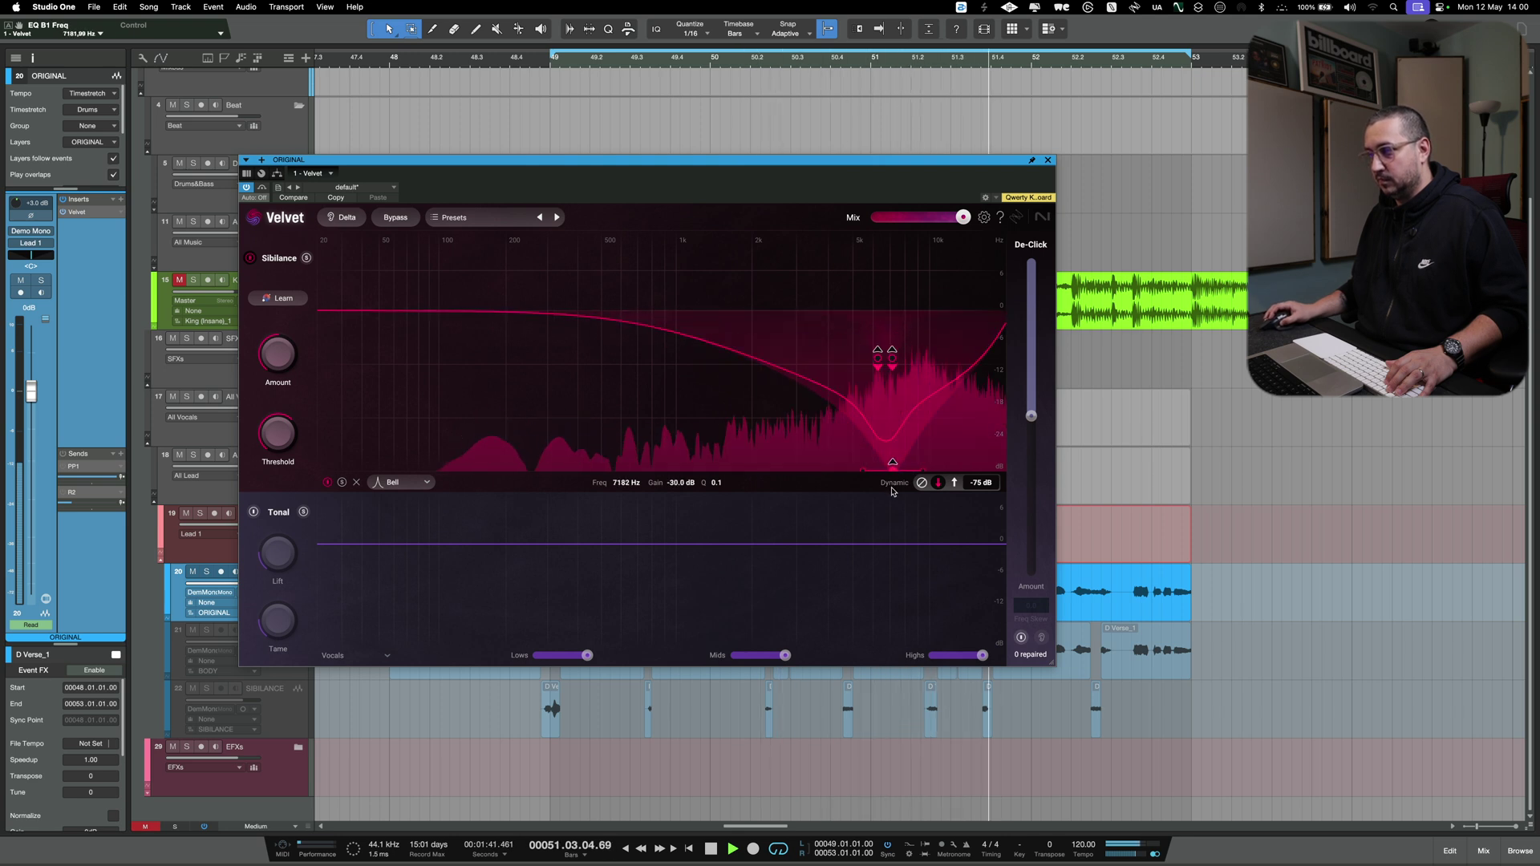
left_click_drag(928, 457, 749, 365)
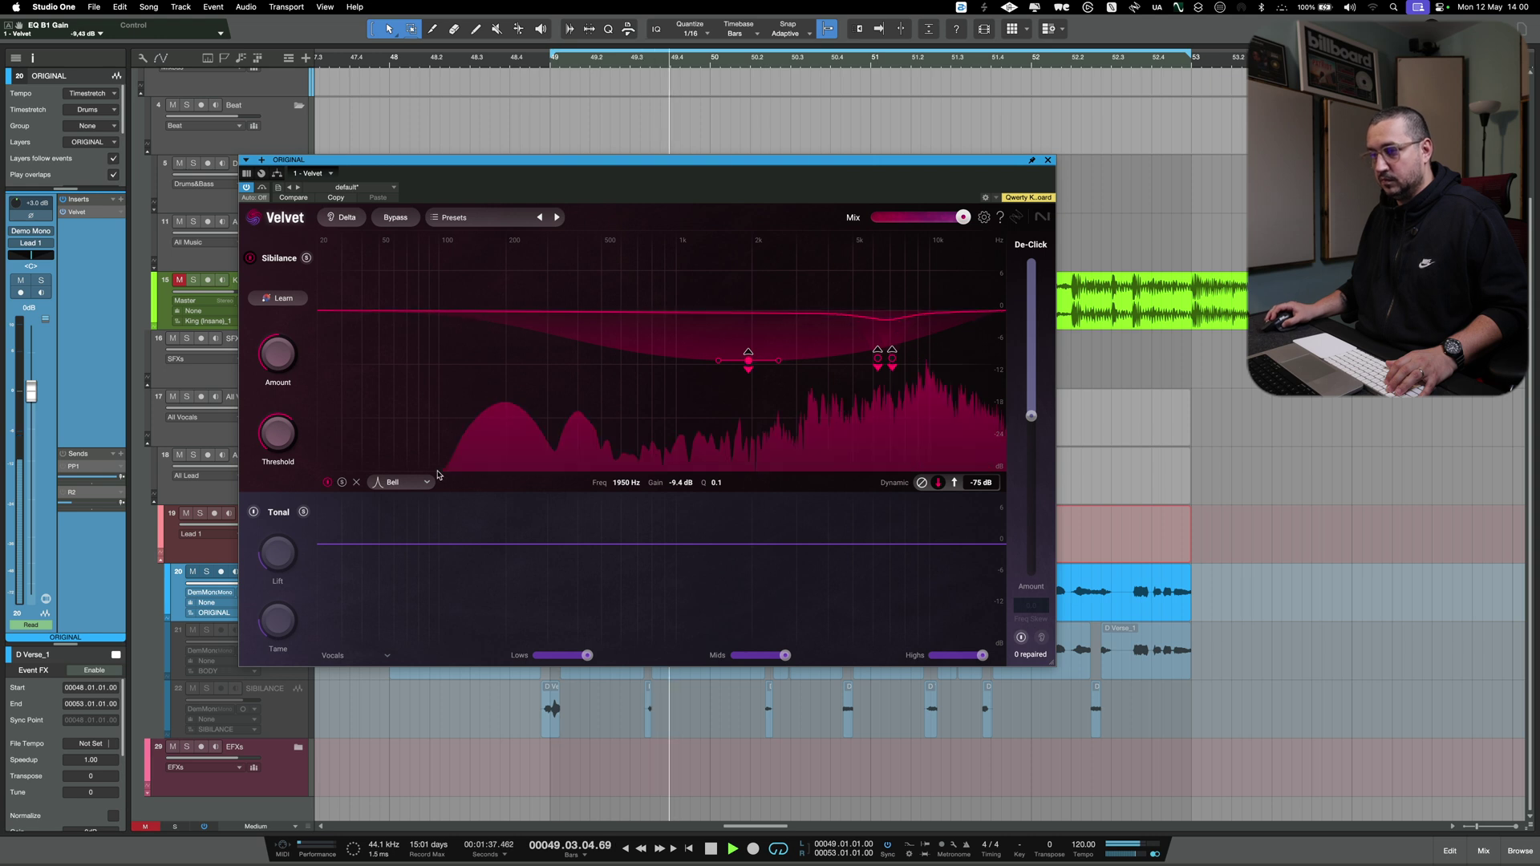
left_click(401, 482)
left_click(405, 526)
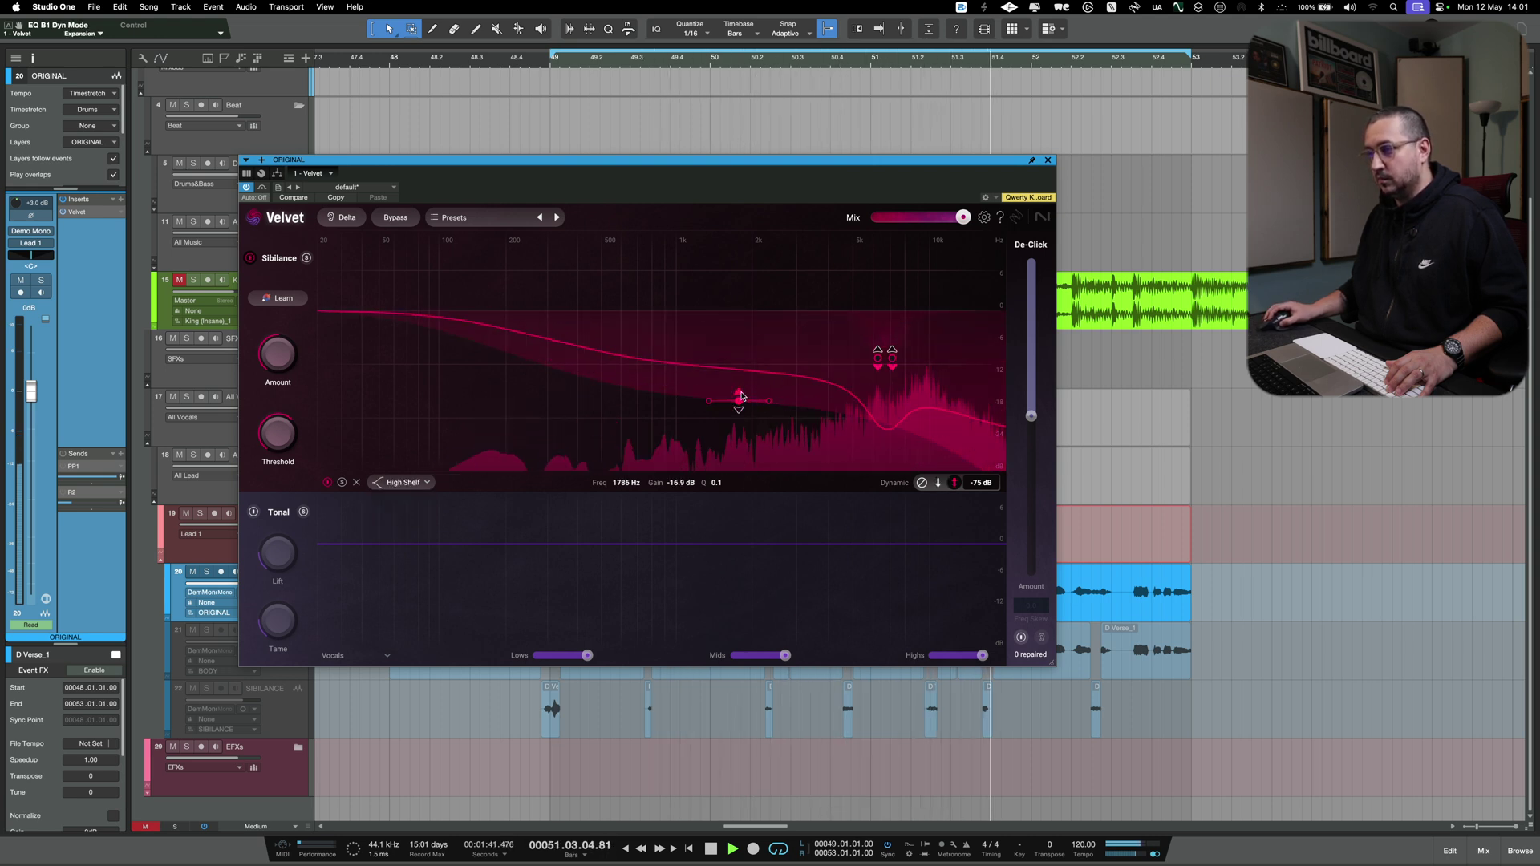
left_click_drag(738, 408, 738, 415)
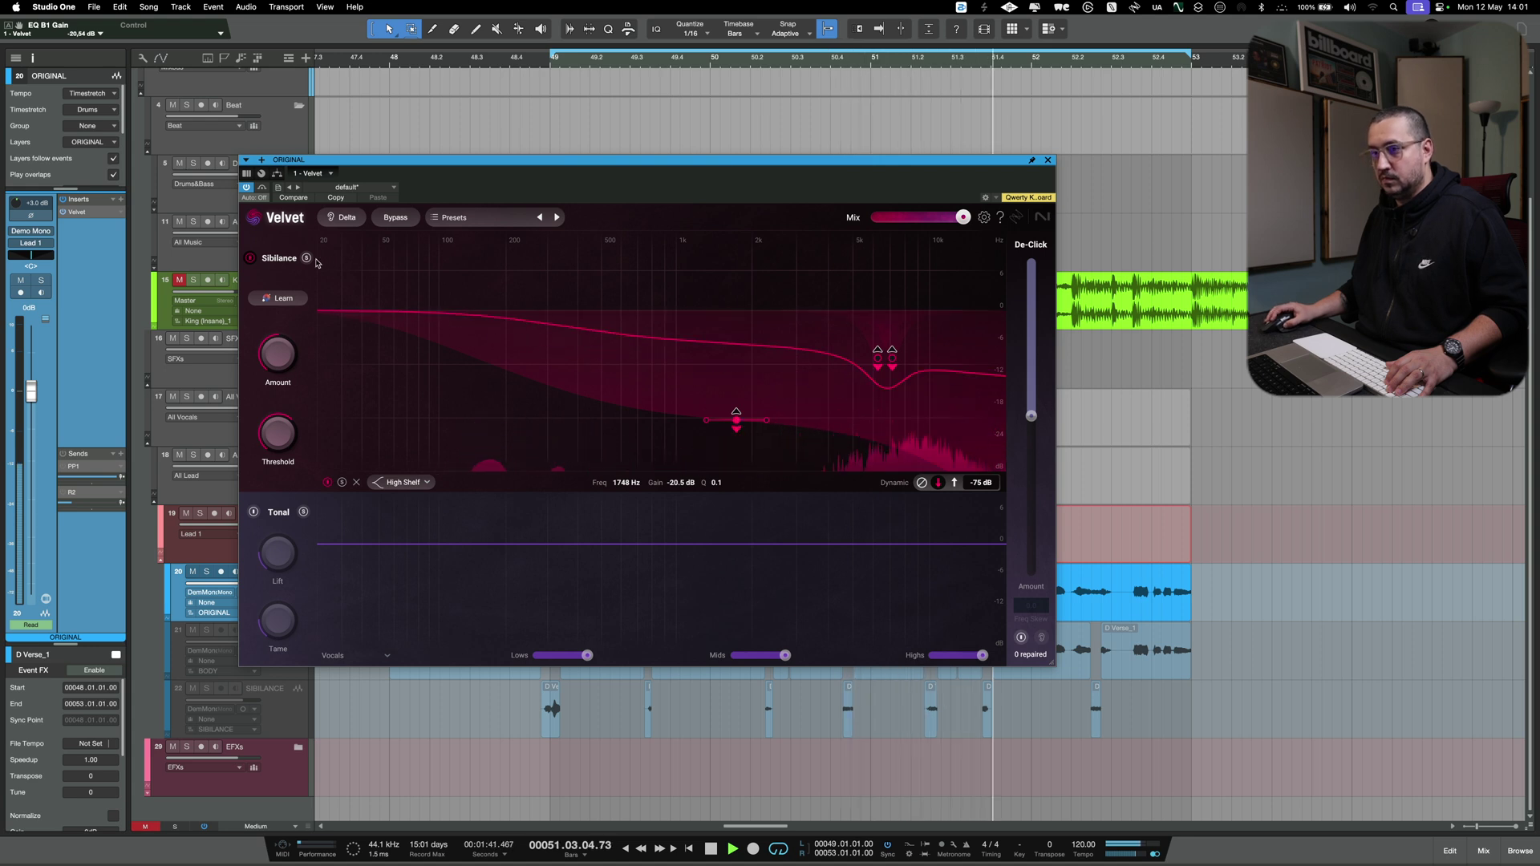
Compare the vocal with the Sibilance EQ off and on, and set the high shelf to 1574 Hz and -15.0 dB
left_click(250, 258)
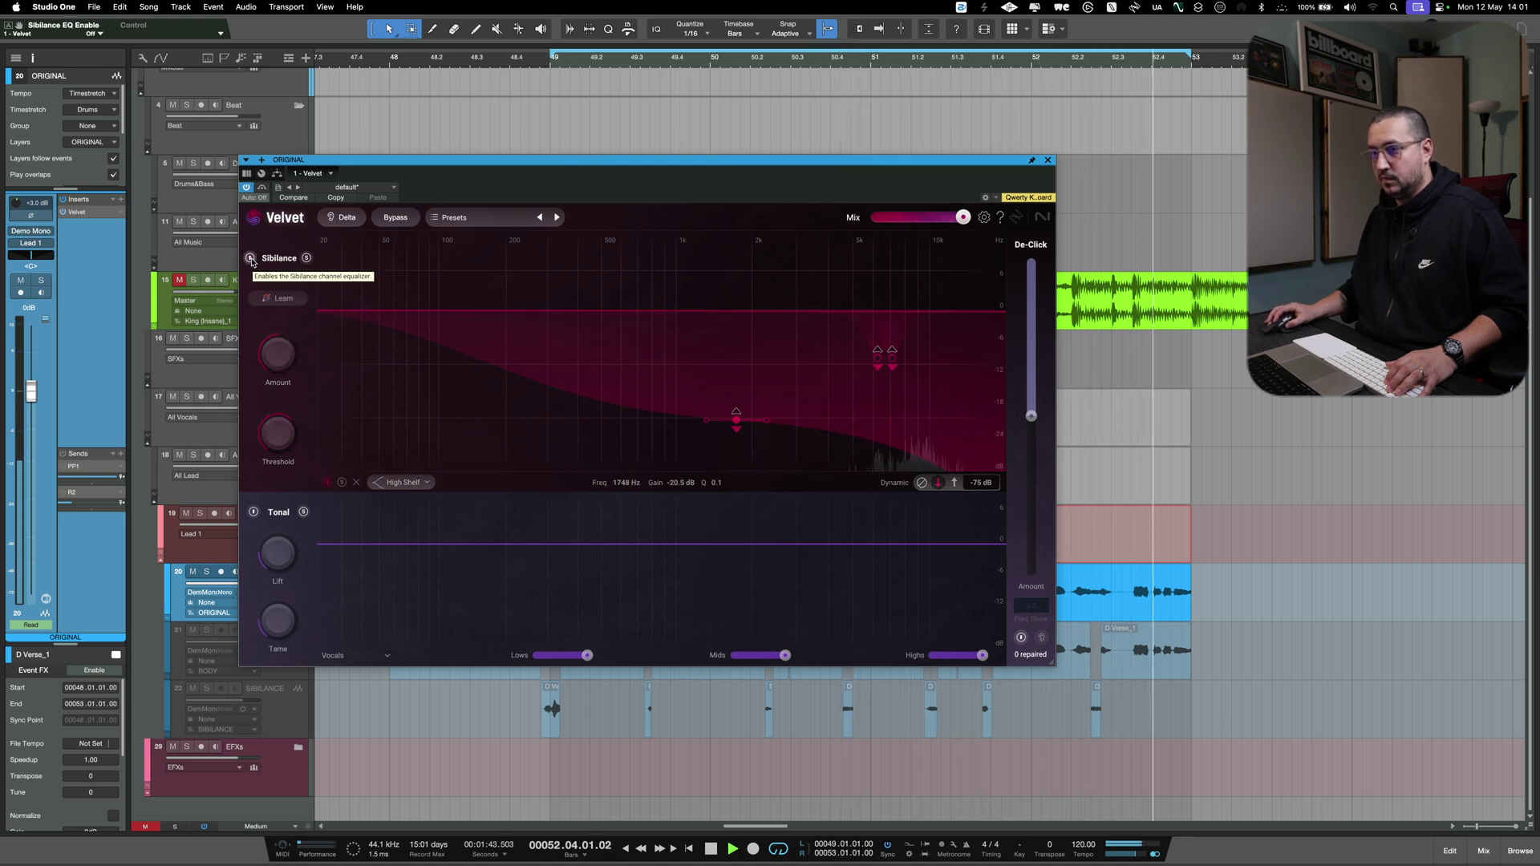
left_click(251, 258)
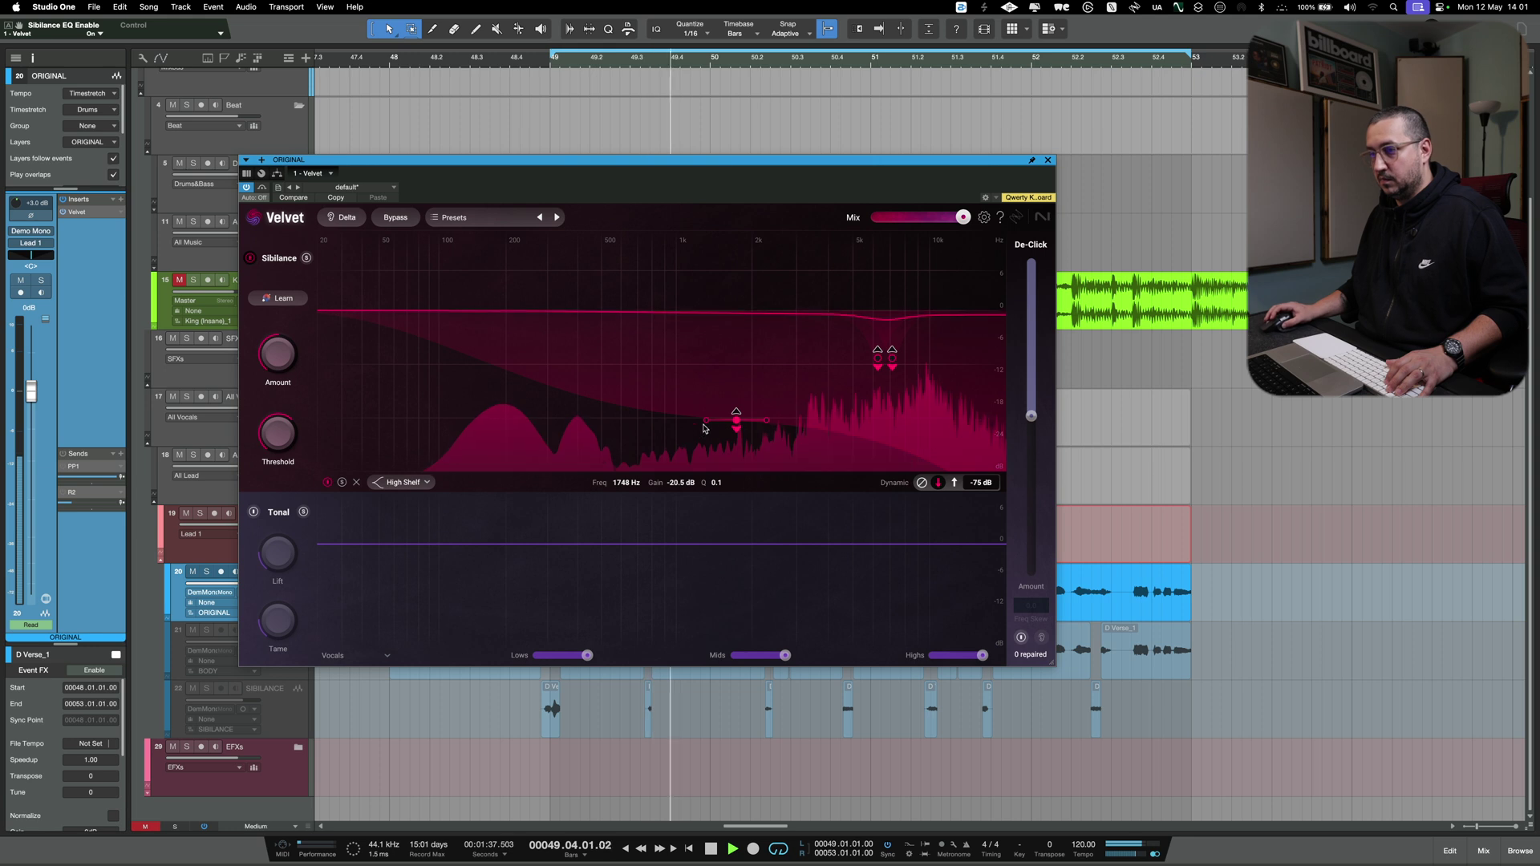
left_click_drag(738, 423, 725, 391)
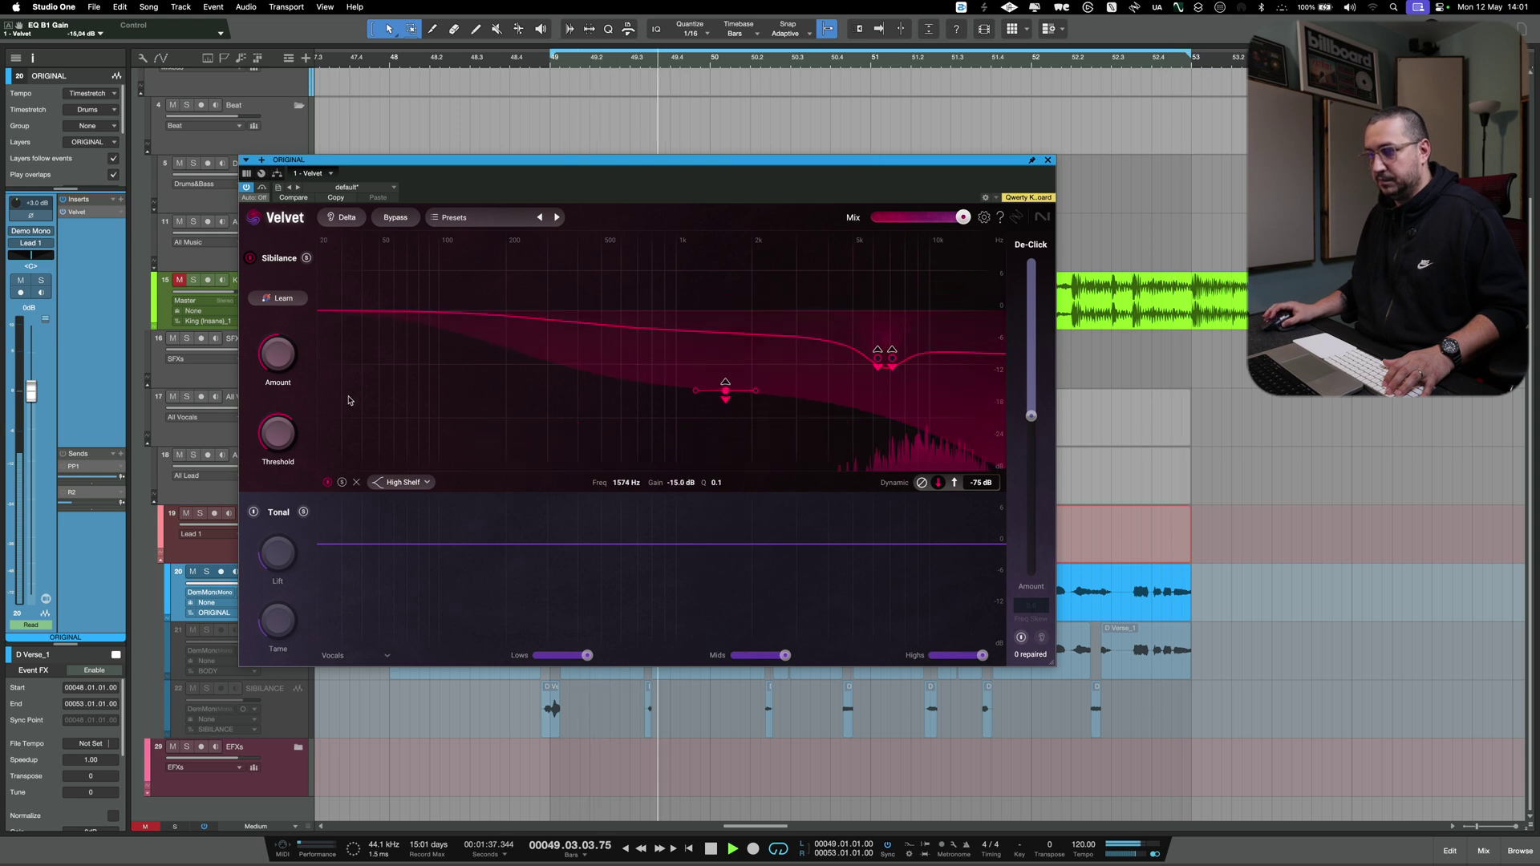
Sweep Velvet's Sibilance Amount and Threshold between their extremes to demonstrate how each one affects the de-essing
left_click_drag(282, 361, 277, 443)
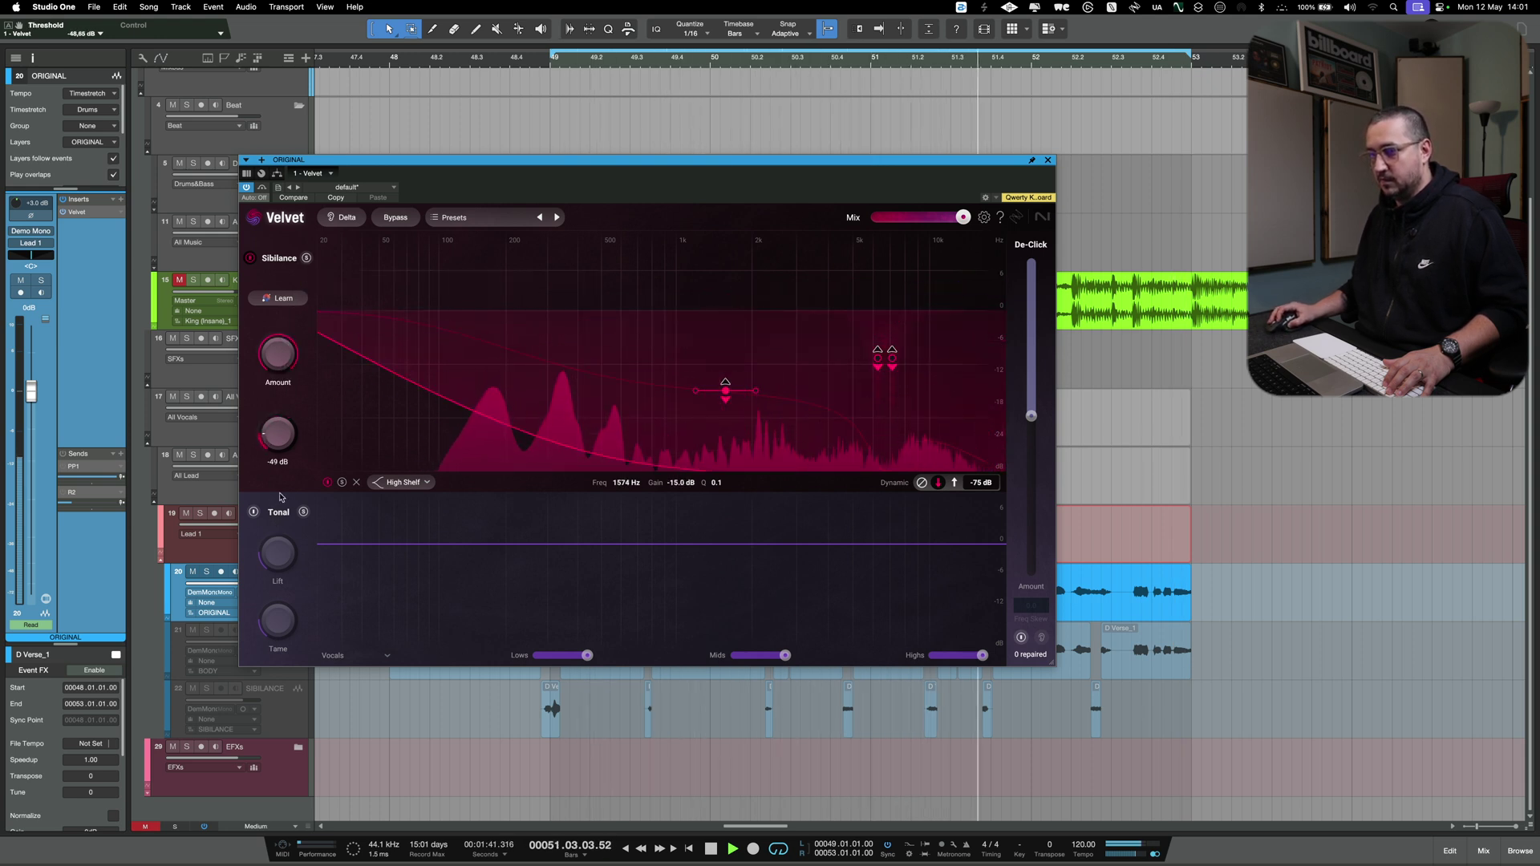
left_click_drag(277, 433, 278, 451)
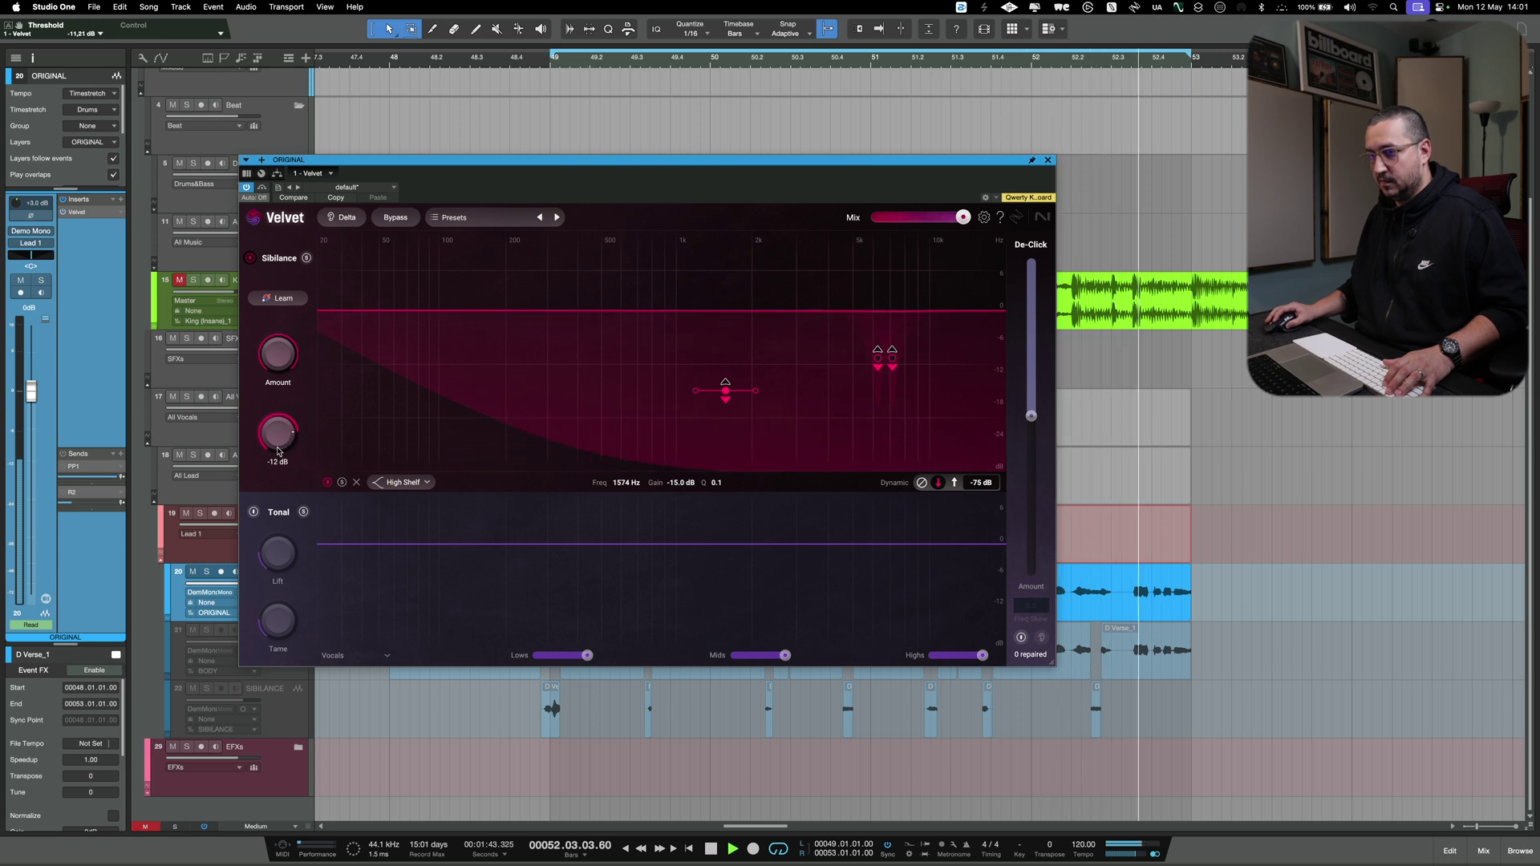
key("space")
left_click_drag(281, 355, 321, 220)
left_click_drag(276, 383, 274, 411)
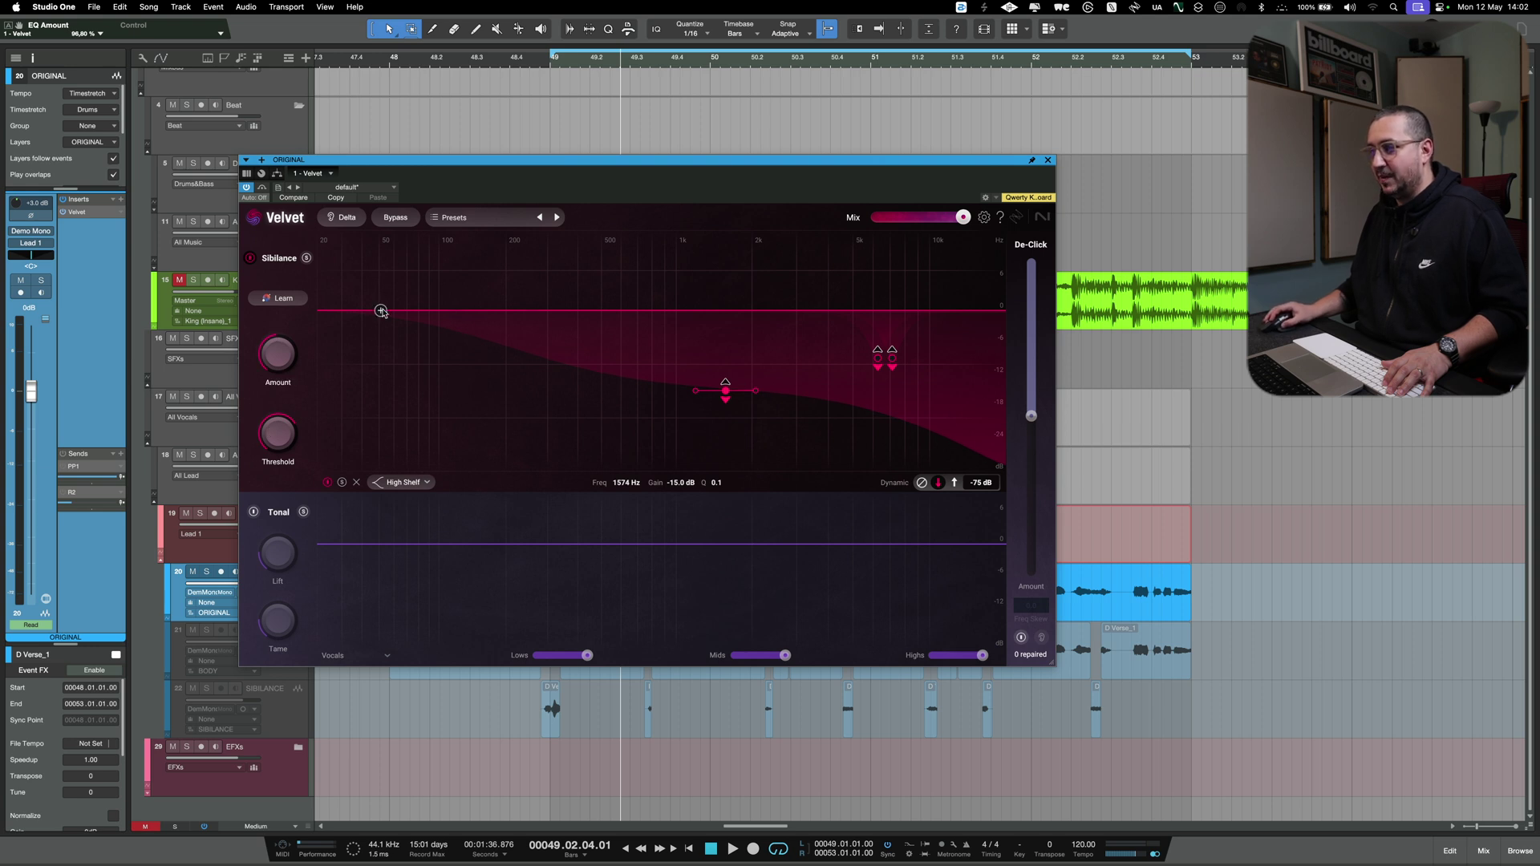
left_click_drag(271, 358, 279, 341)
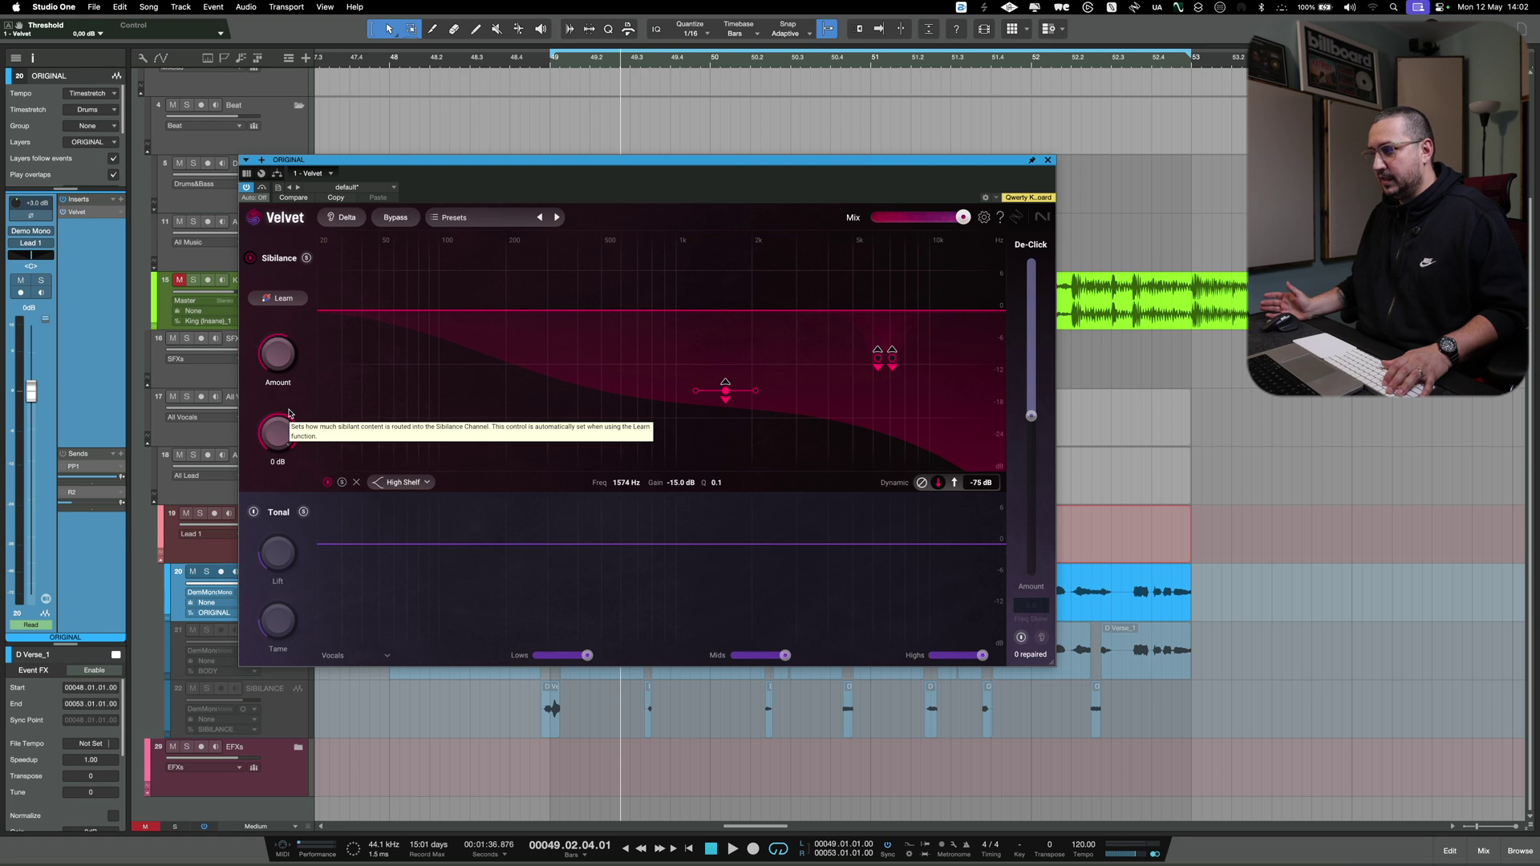
Set the Sibilance Threshold to about -28.8 dB and reshape the EQ's high shelf to 577 Hz and -4.2 dB
left_click_drag(272, 434, 319, 413)
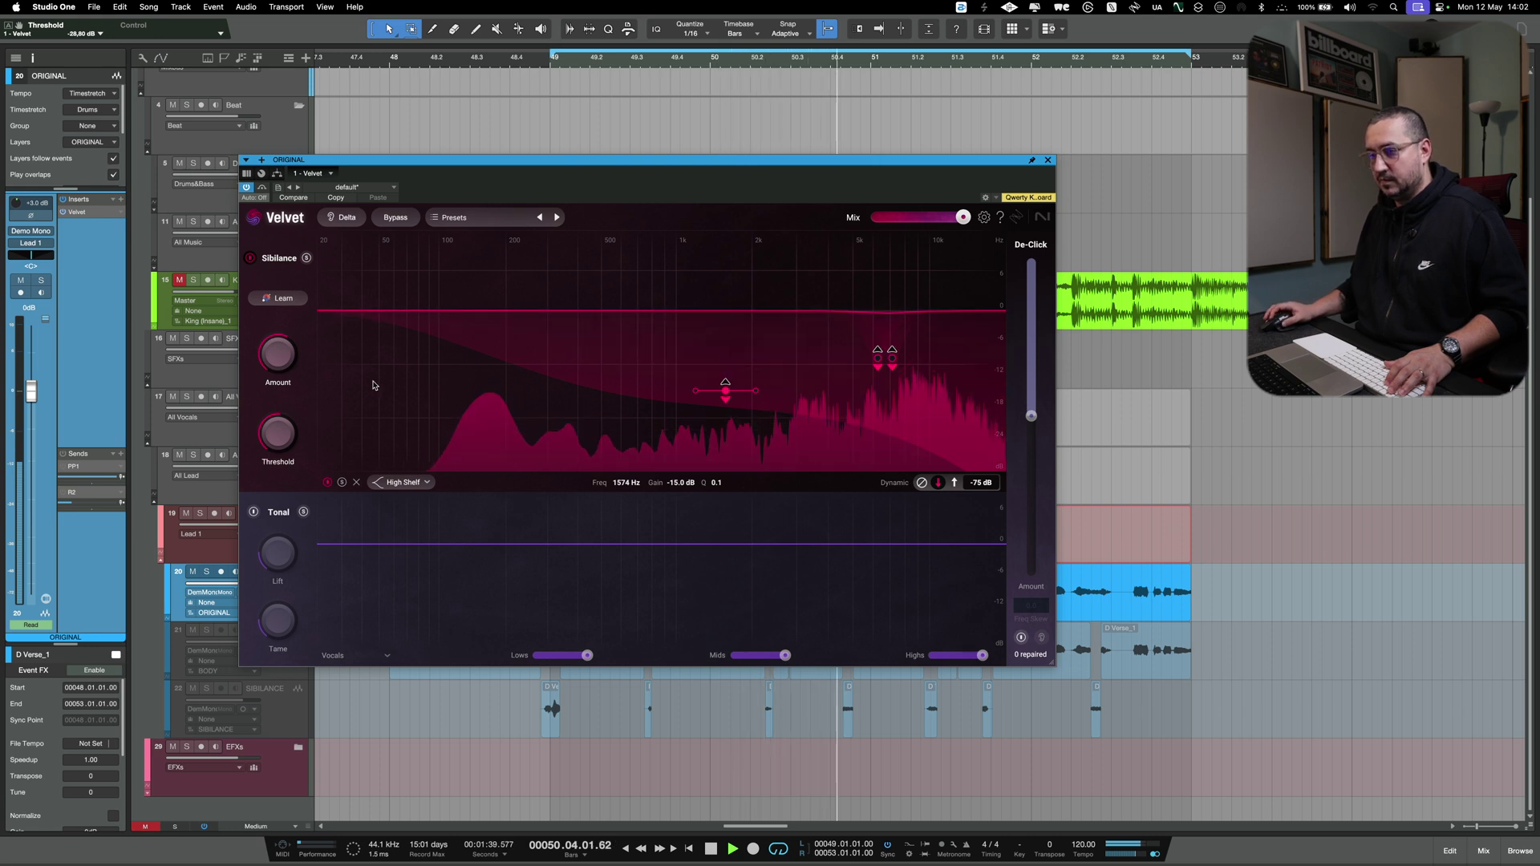
left_click_drag(516, 310, 511, 347)
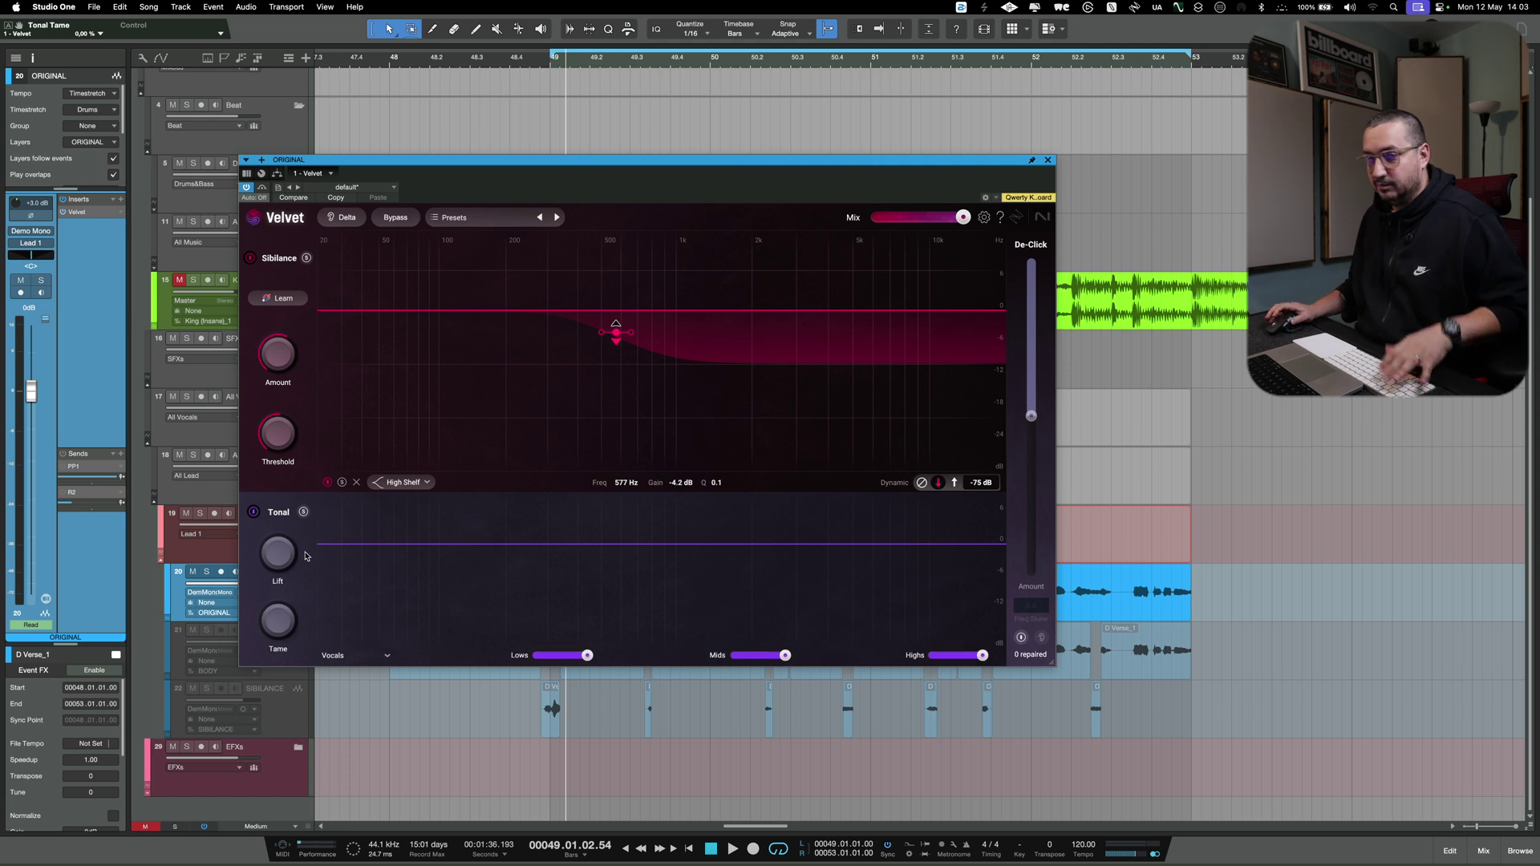
Disable the Sibilance section and set Tonal Tame to about 30% and Lift to about 52% during playback
left_click_drag(279, 552, 283, 499)
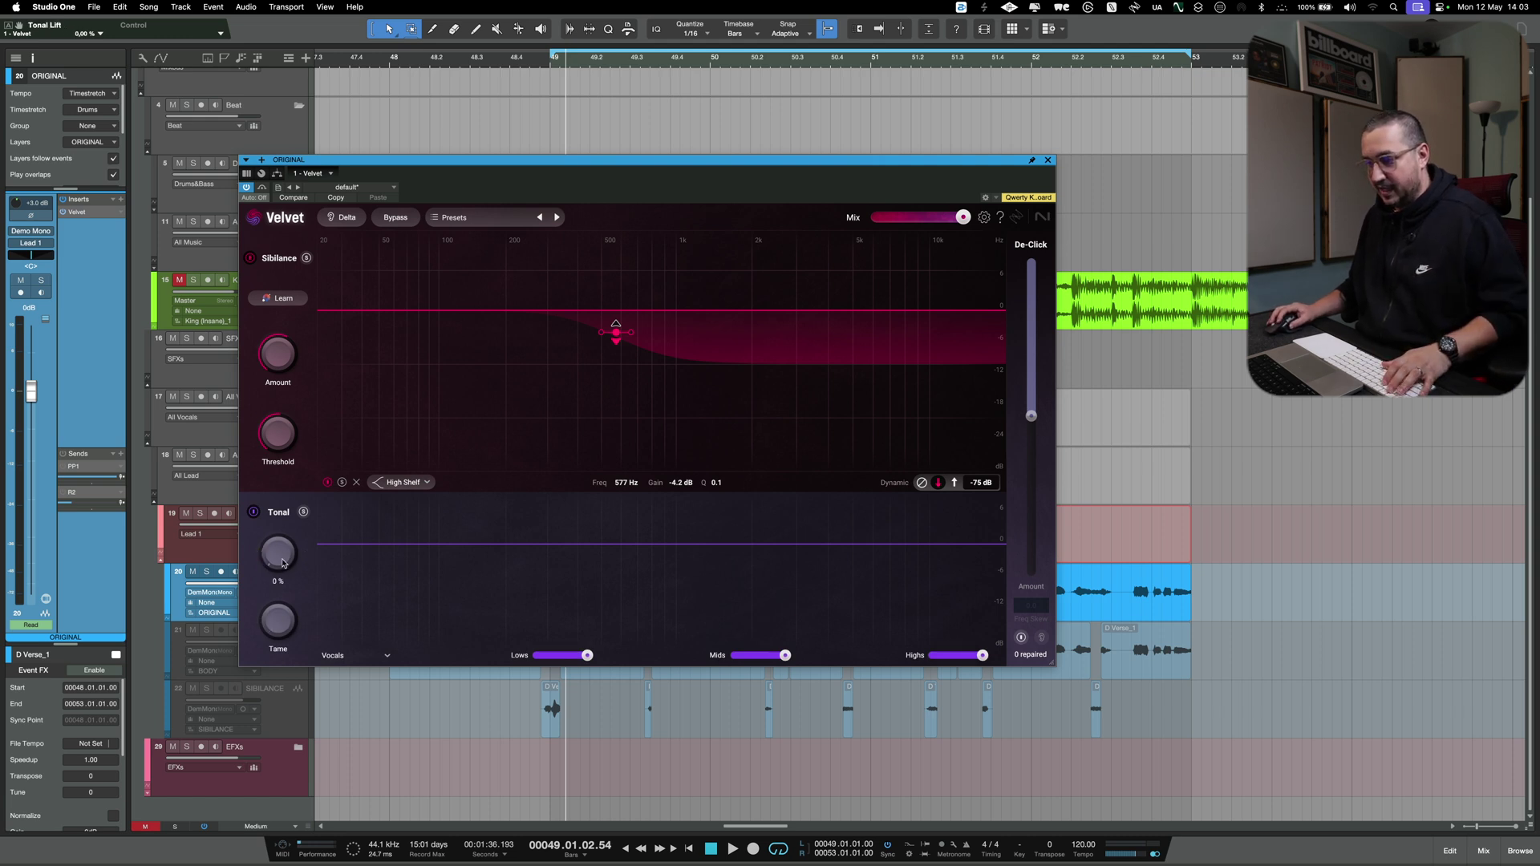
left_click_drag(292, 557, 292, 262)
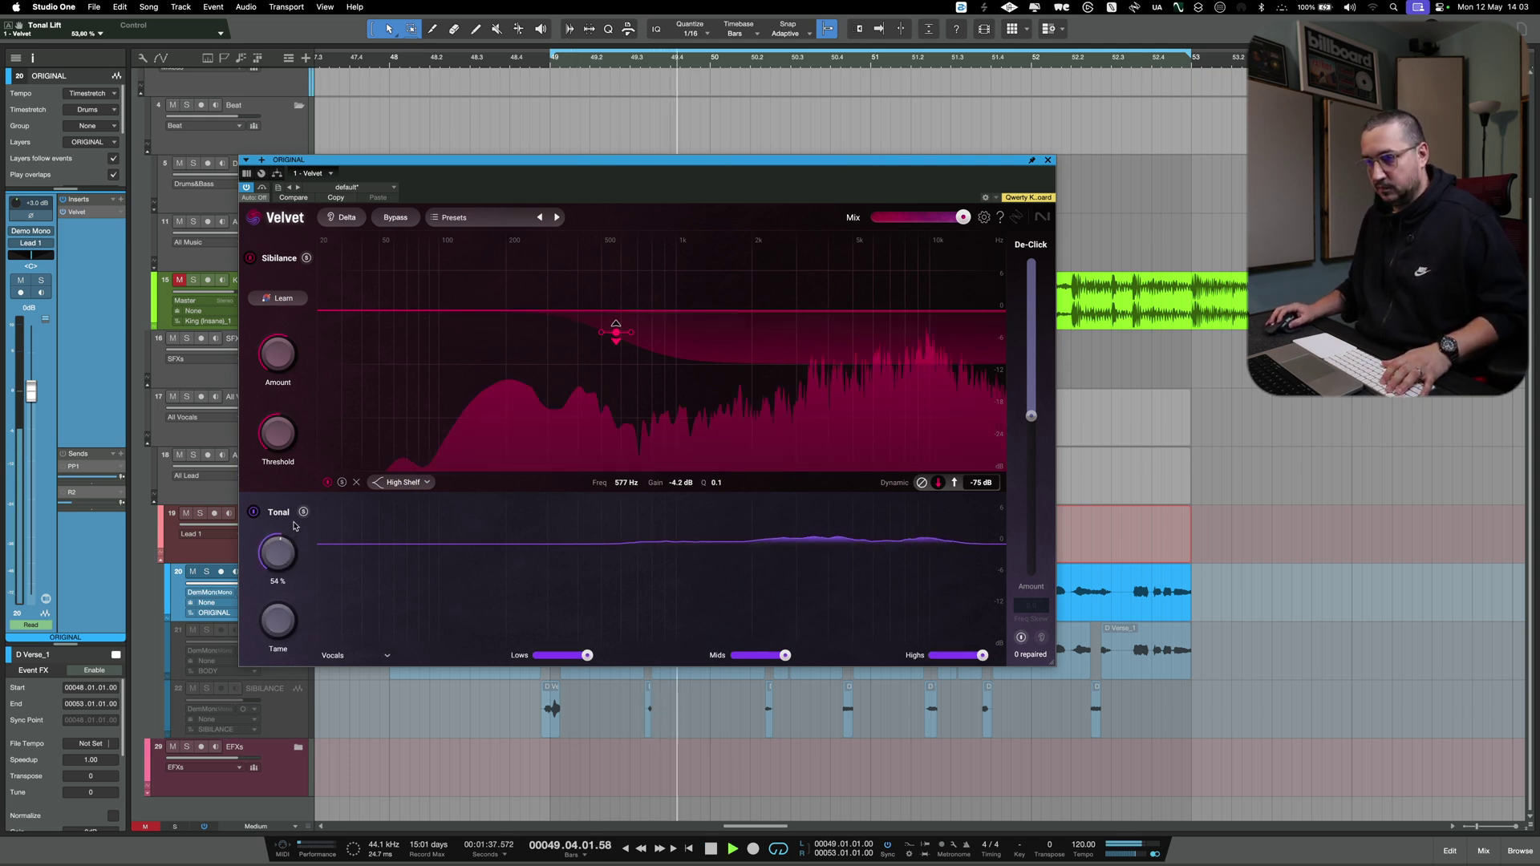
left_click(292, 262)
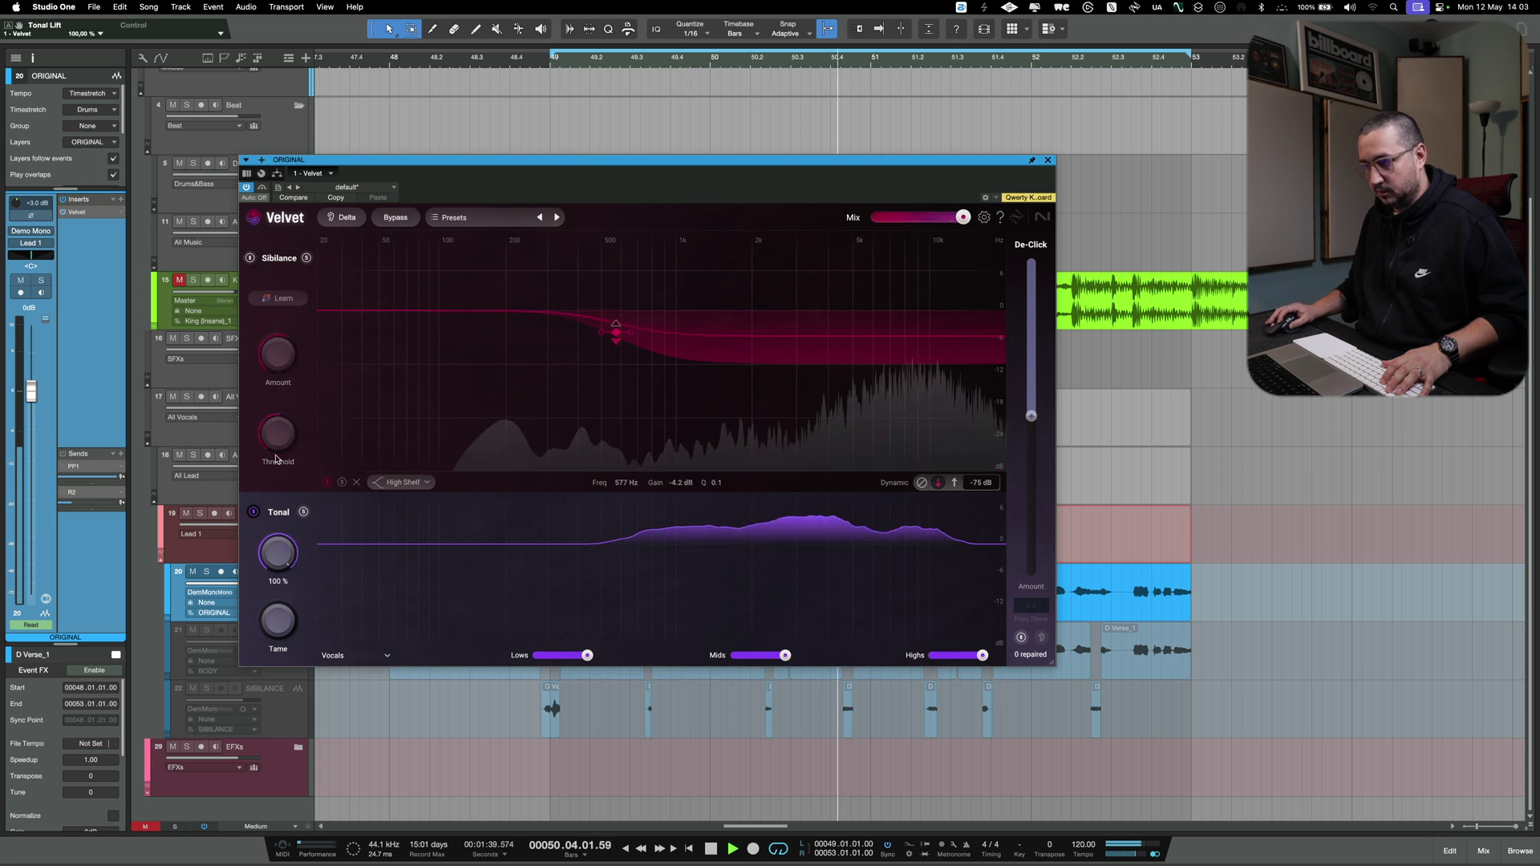
left_click_drag(278, 624, 289, 642)
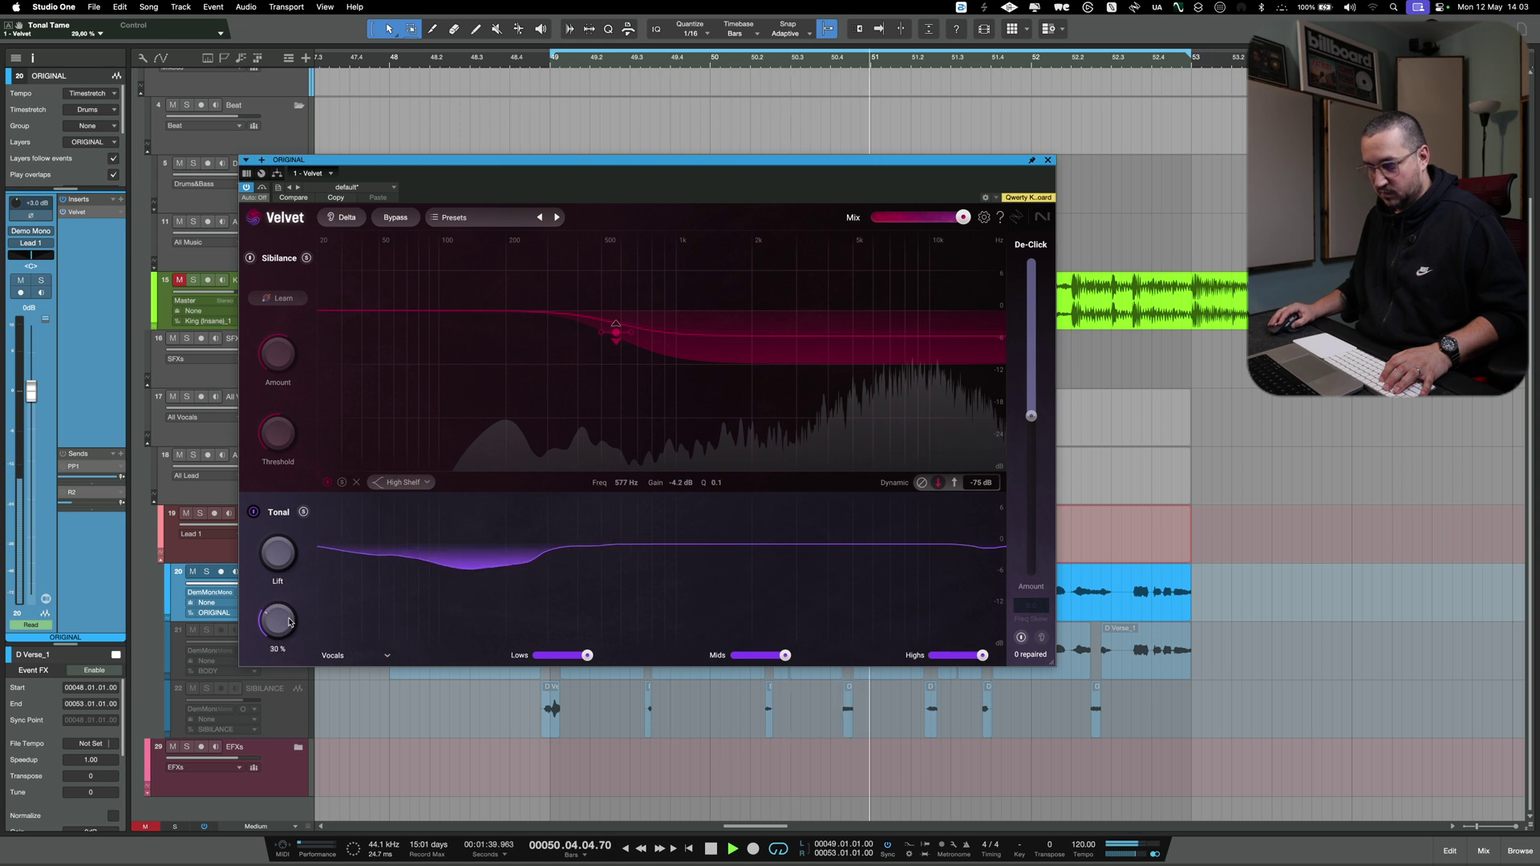
left_click_drag(288, 537, 285, 550)
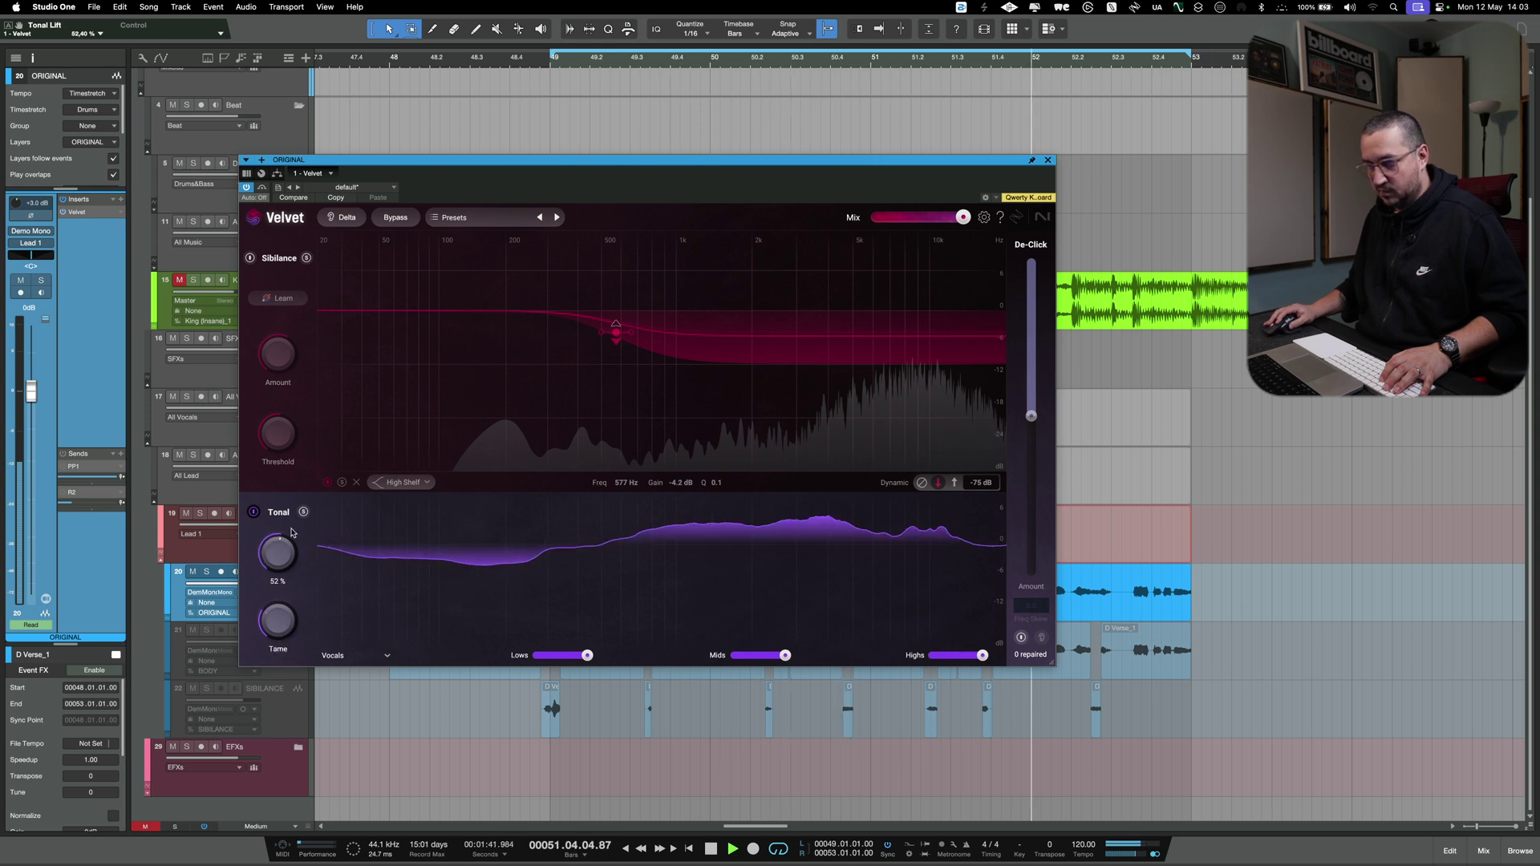
key("space")
Enable De-Click with an amount of 3.0 after trying 10.0, and set Tonal Lift to 28% and Tame to 20%
left_click(1021, 637)
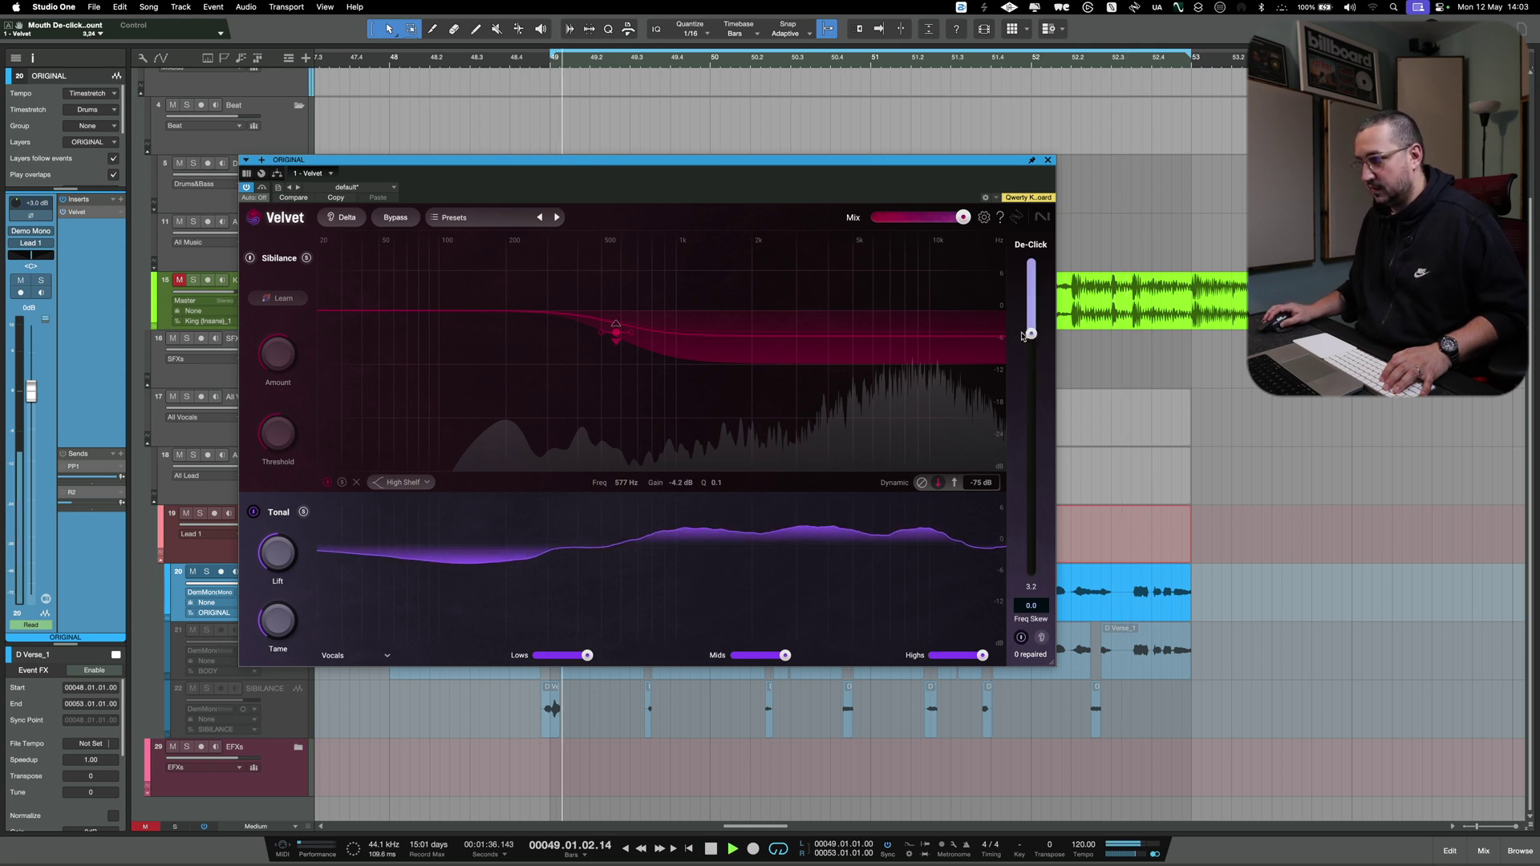
left_click_drag(1032, 371, 1032, 620)
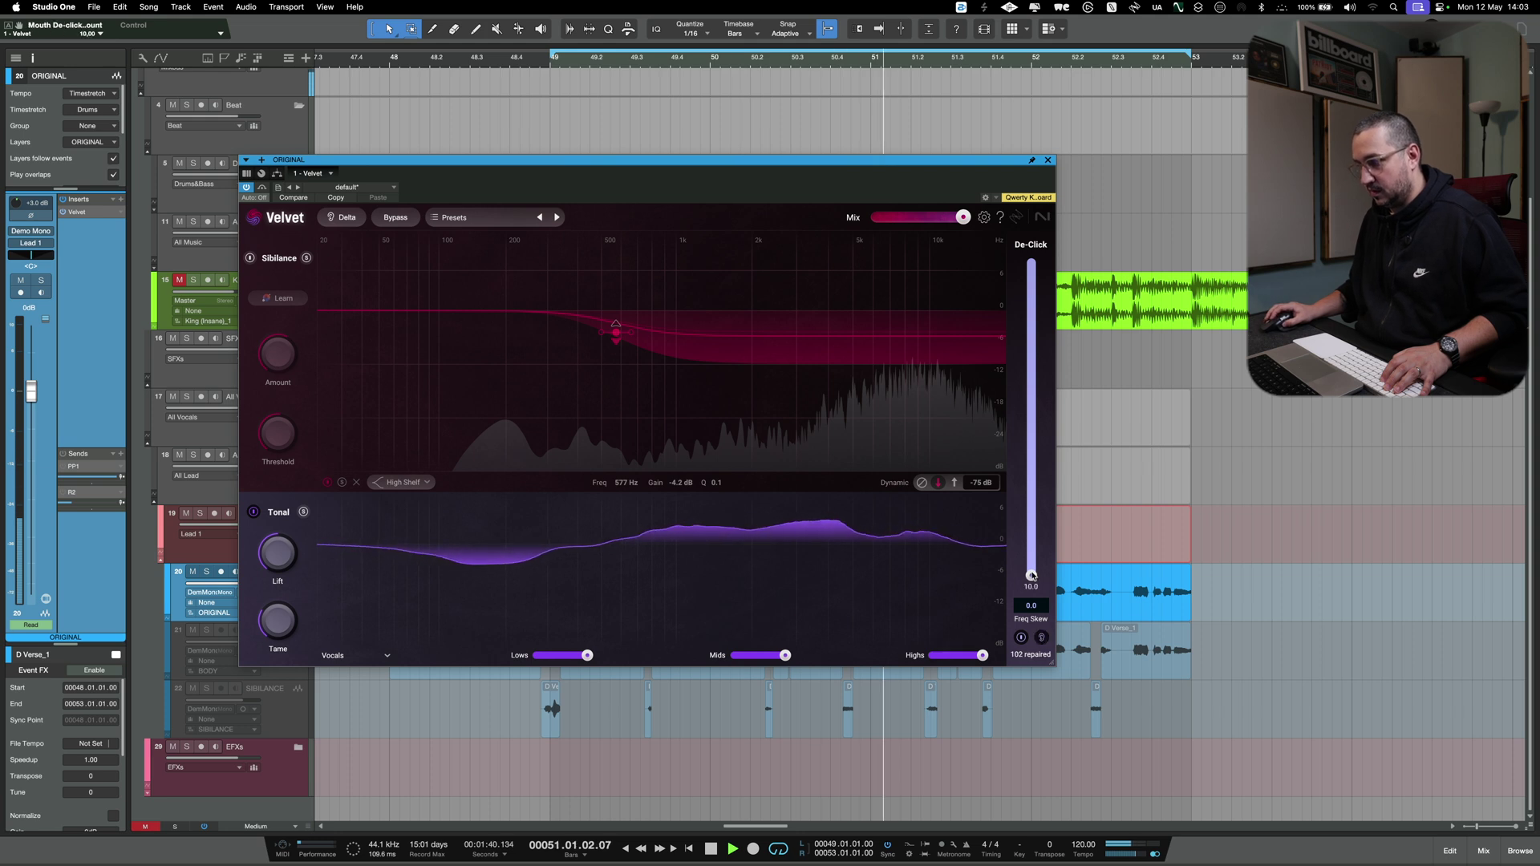
left_click_drag(1046, 408, 1046, 367)
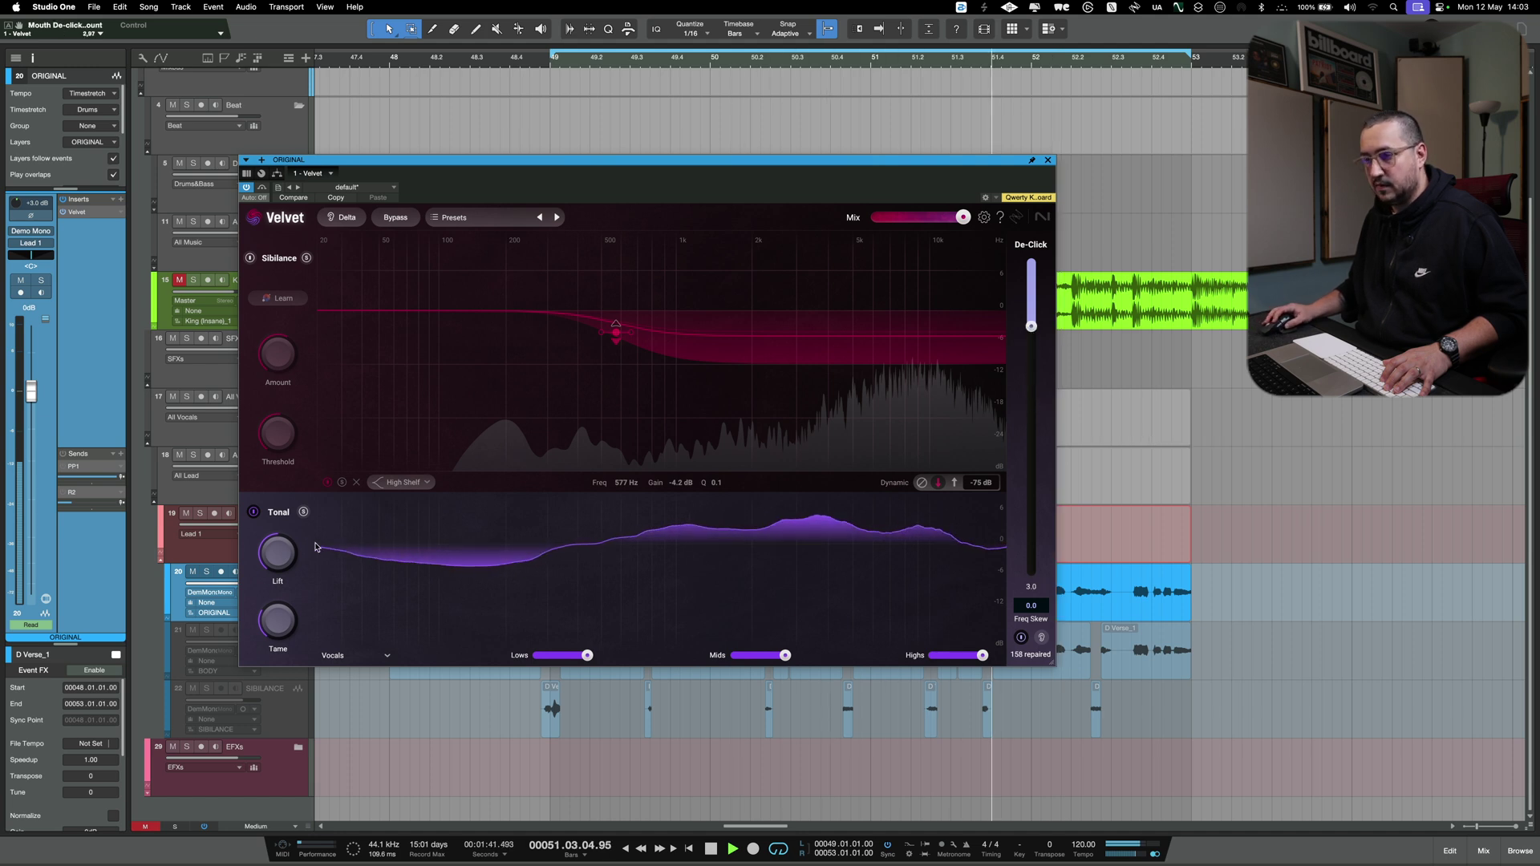
left_click_drag(279, 637, 324, 630)
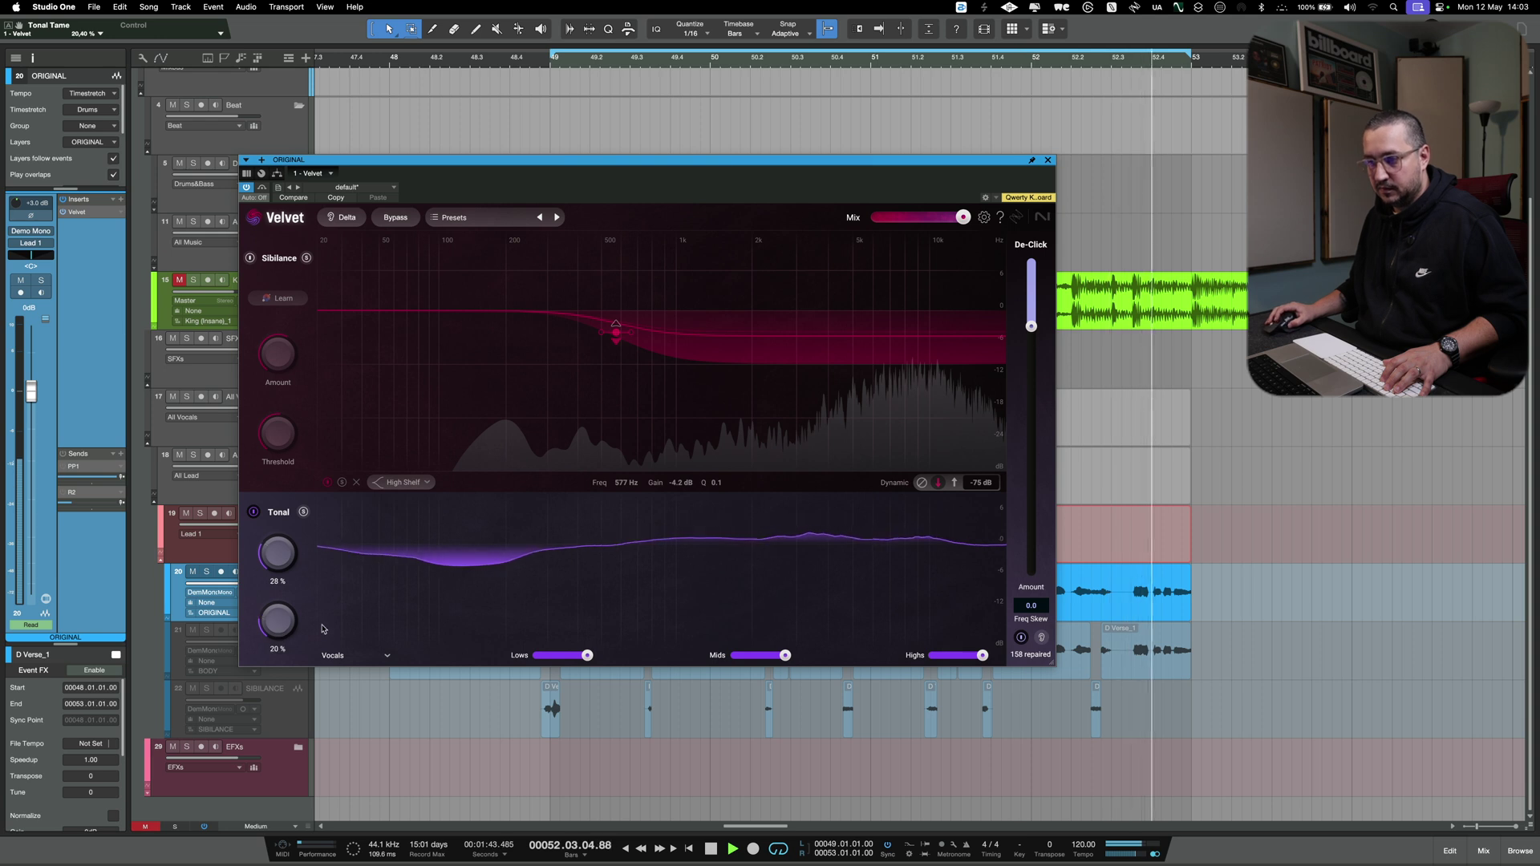
Re-enable the Sibilance section and turn its high shelf into a boost of 2.5 dB at 1002 Hz
left_click(250, 259)
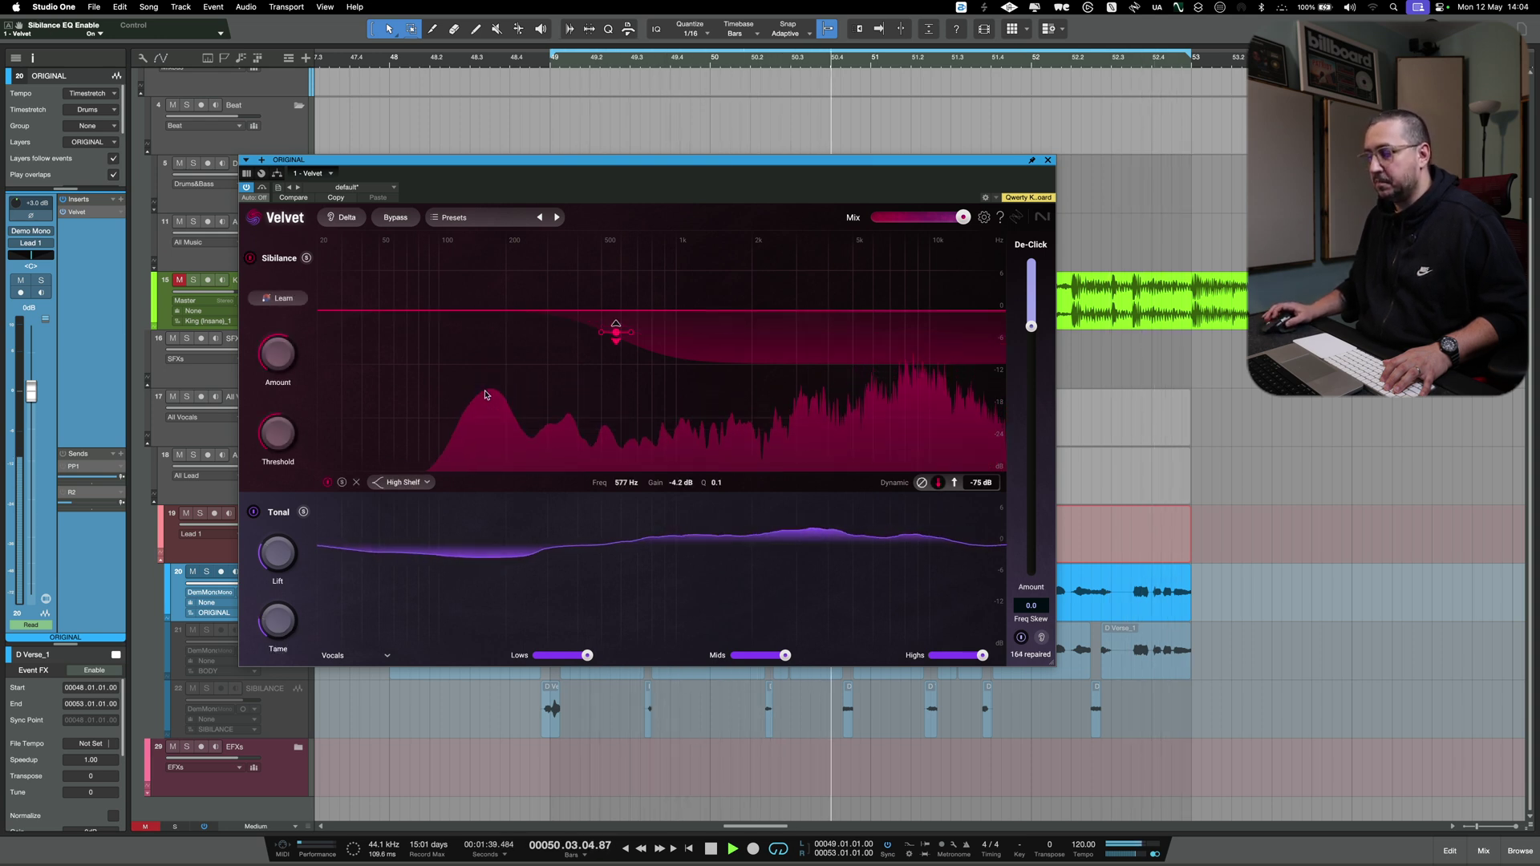
left_click_drag(616, 332, 675, 296)
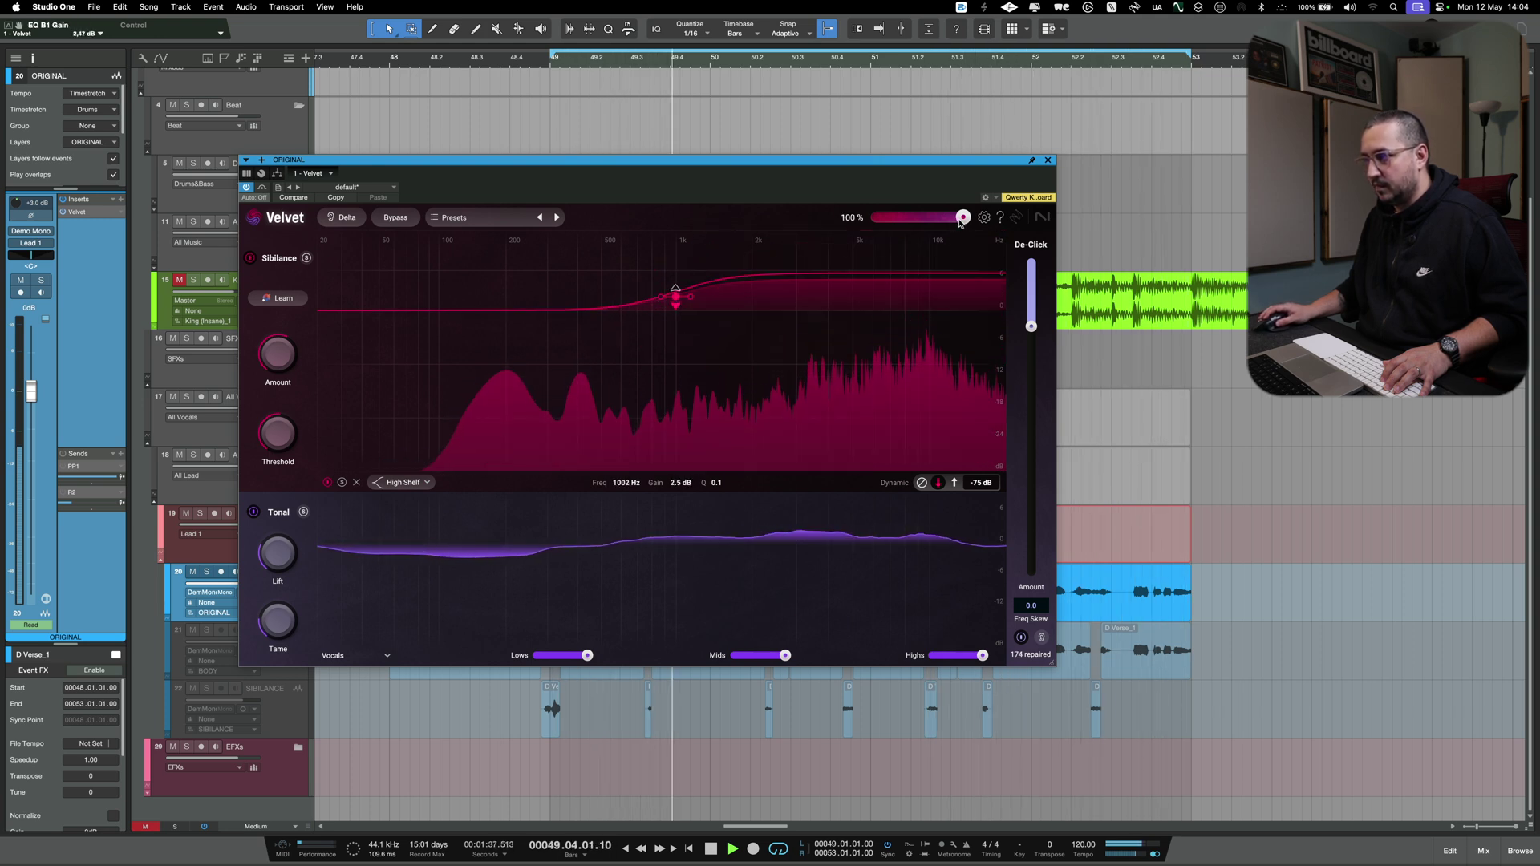
Try different global Mix levels on Velvet during playback and set the Mix to 50%
left_click_drag(963, 217, 941, 220)
key("space")
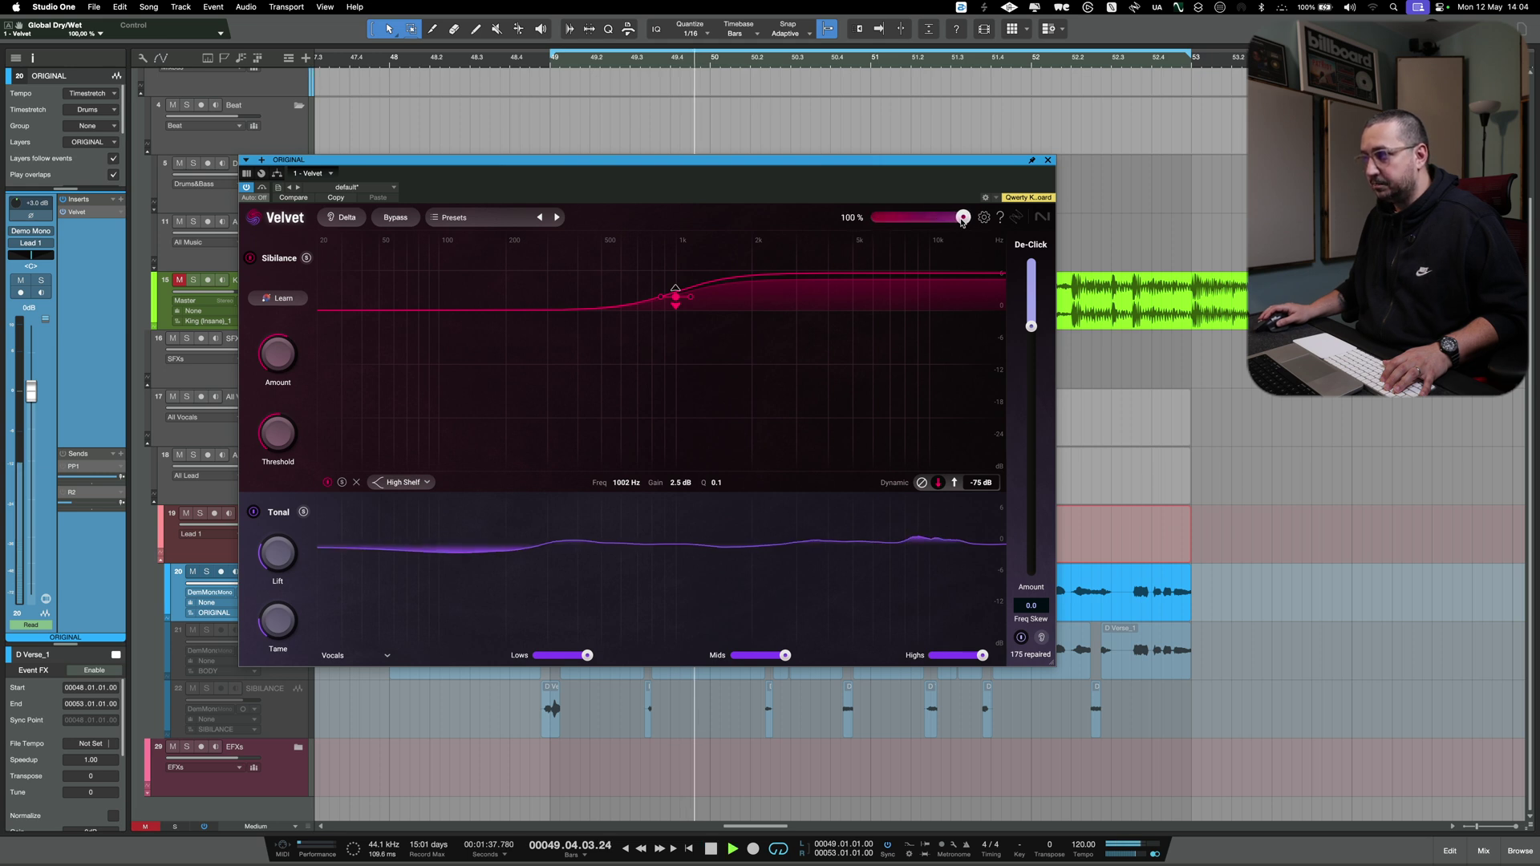
left_click_drag(887, 221, 914, 229)
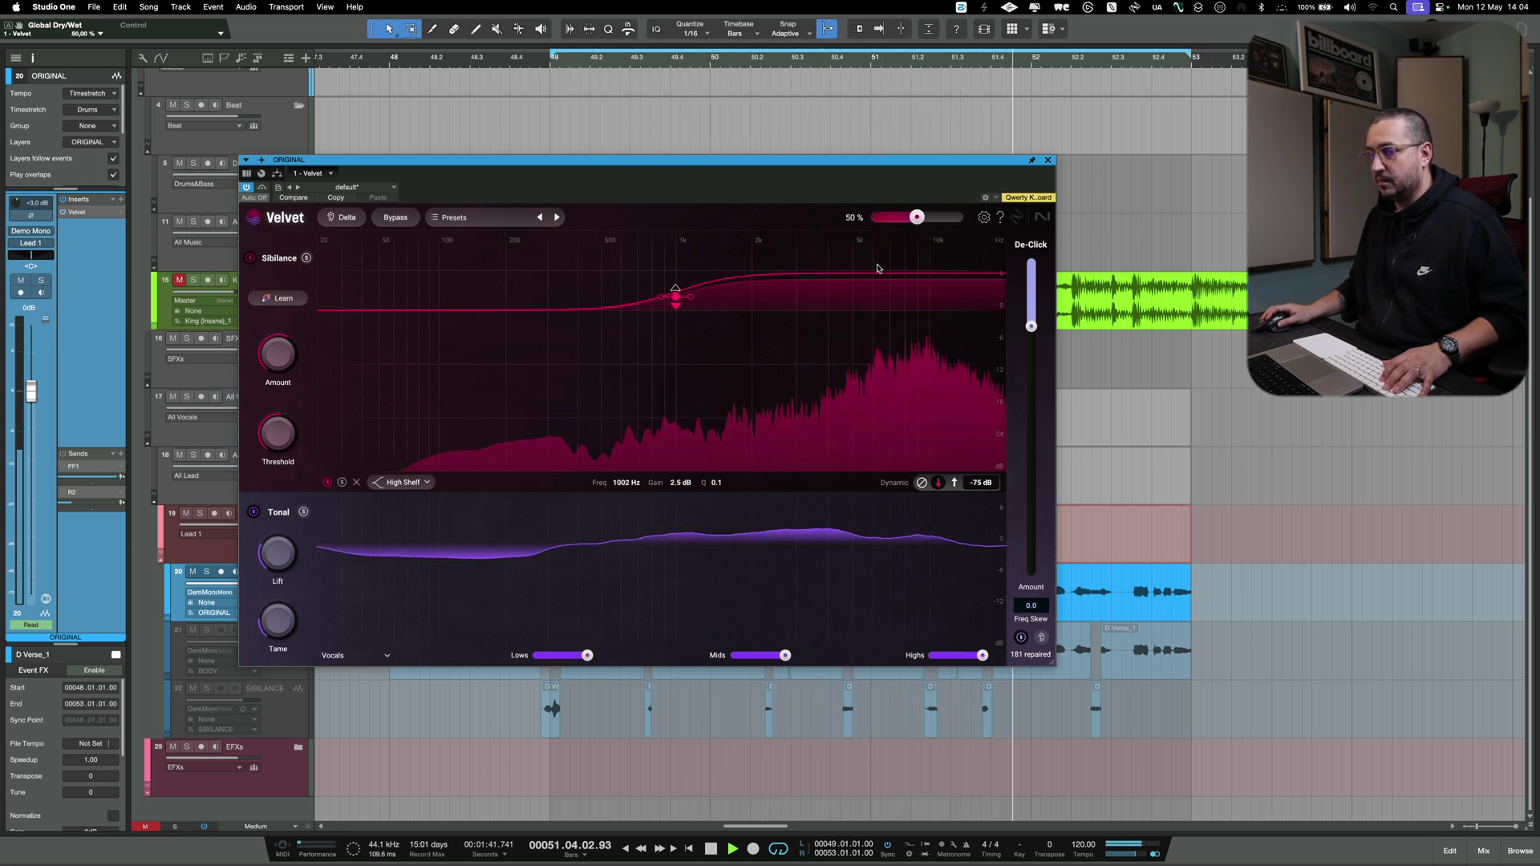